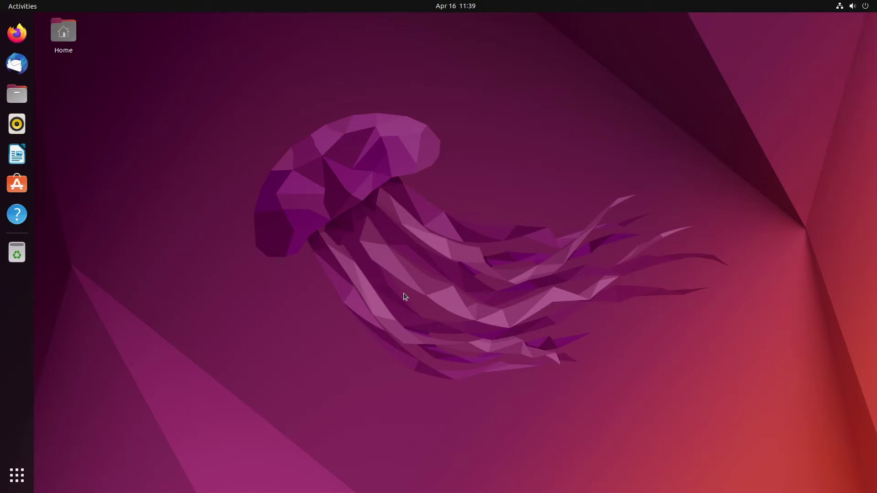
# Bring up the Files manager showing Home with its standard subfolders.
pyautogui.moveTo(258, 100); pyautogui.dragTo(577, 362)
# Open Files, then Display Settings from the desktop's right-click menu.
pyautogui.click(17, 93)
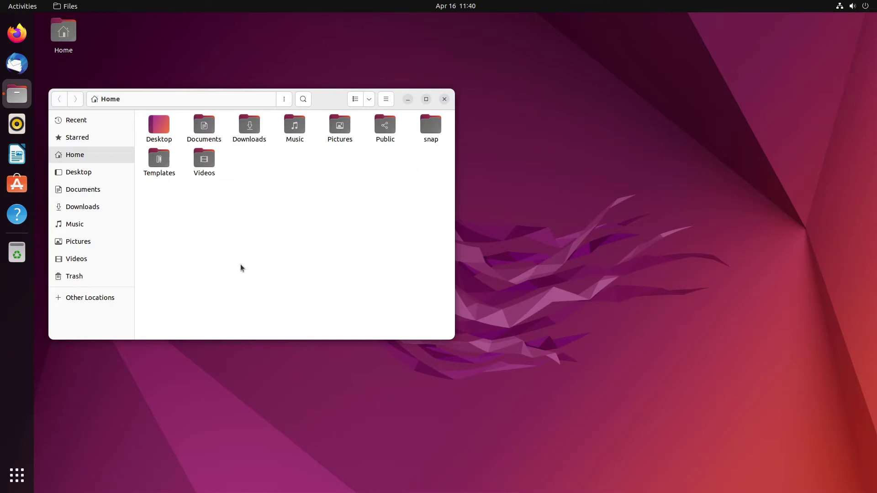
pyautogui.rightClick(471, 218)
pyautogui.click(523, 372)
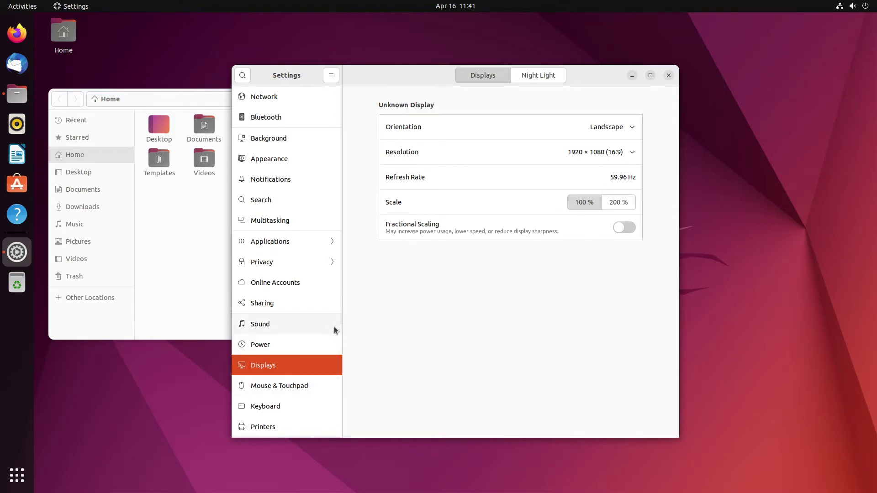
# Switch Settings to Appearance and place it beside the Files window.
pyautogui.click(276, 158)
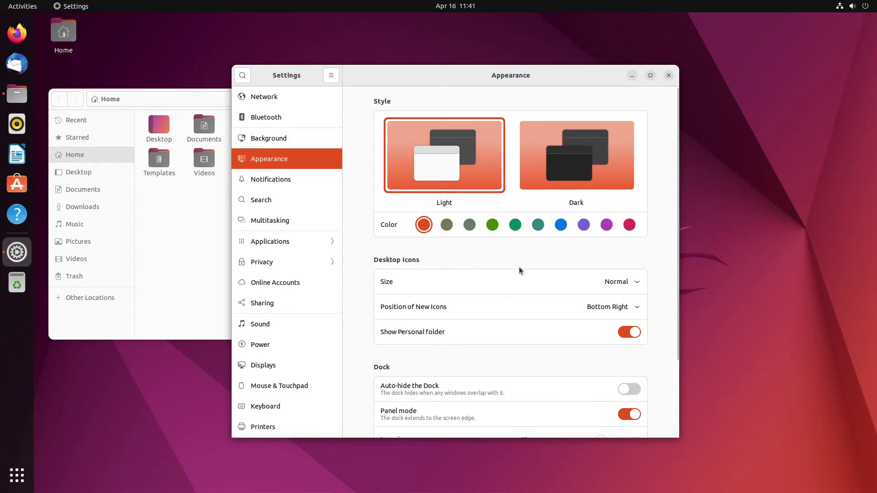
pyautogui.moveTo(497, 80); pyautogui.dragTo(645, 81)
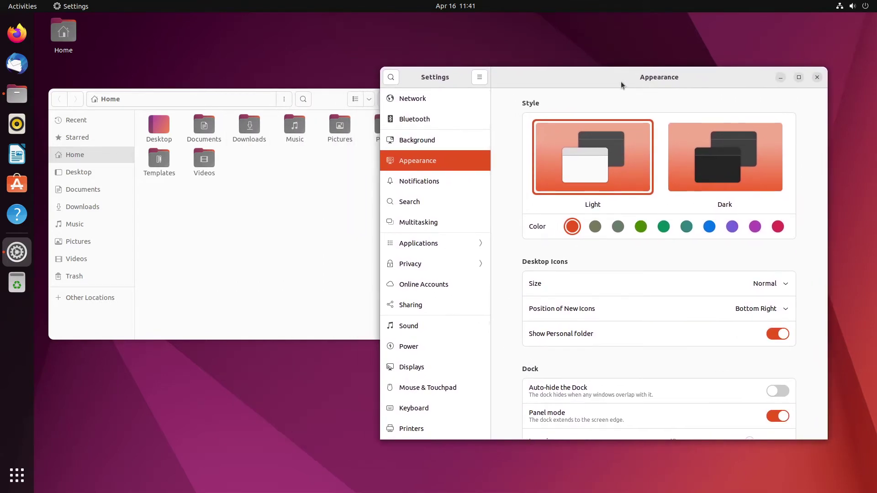
pyautogui.click(251, 232)
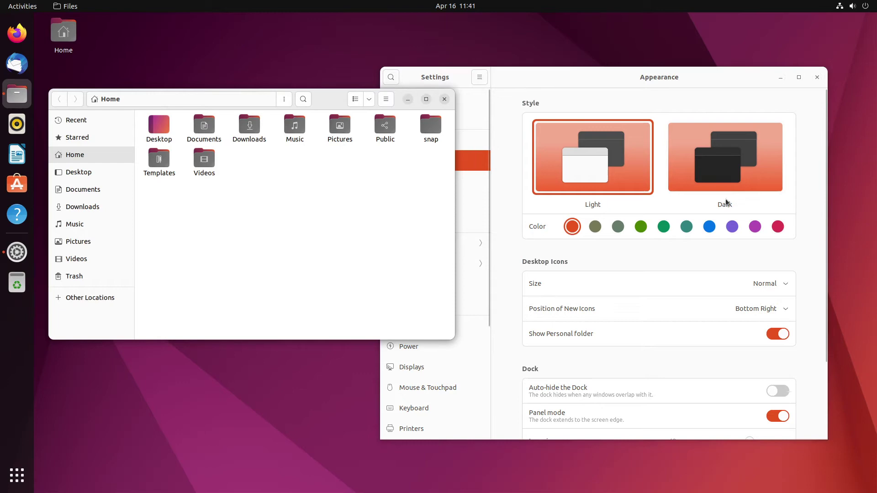
# Preview the Dark style, then switch back to Light.
pyautogui.click(725, 172)
pyautogui.click(725, 174)
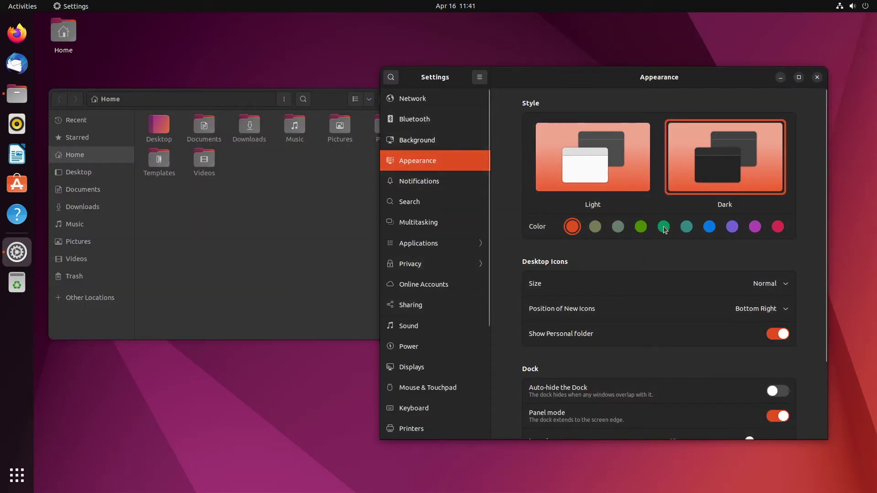
pyautogui.click(595, 152)
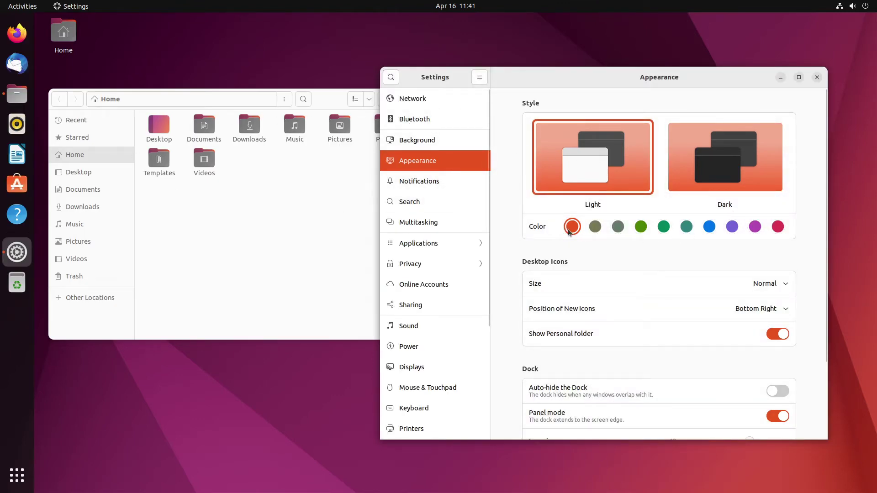
# Try the teal accent colour and check how it looks in Files.
pyautogui.click(689, 232)
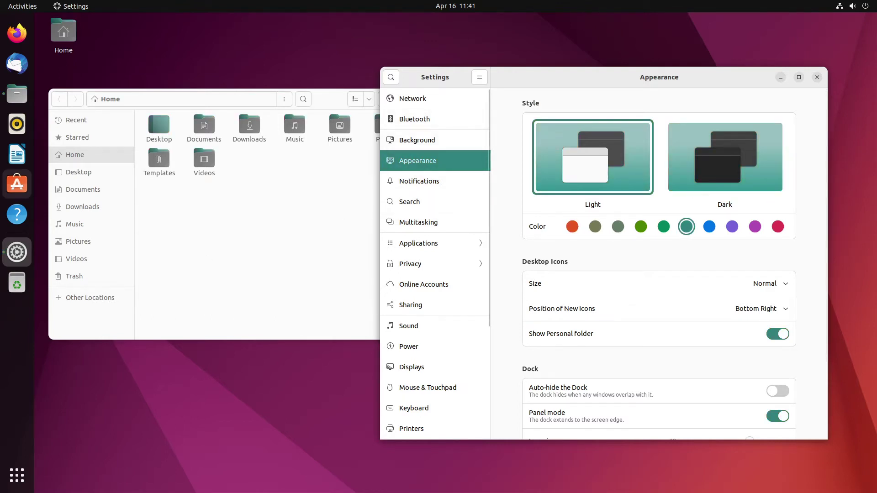
pyautogui.click(159, 126)
pyautogui.click(232, 212)
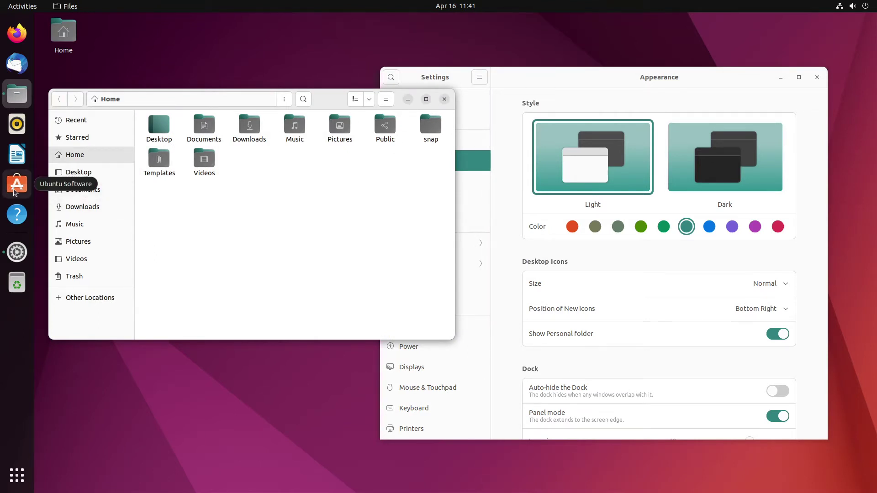
pyautogui.click(597, 228)
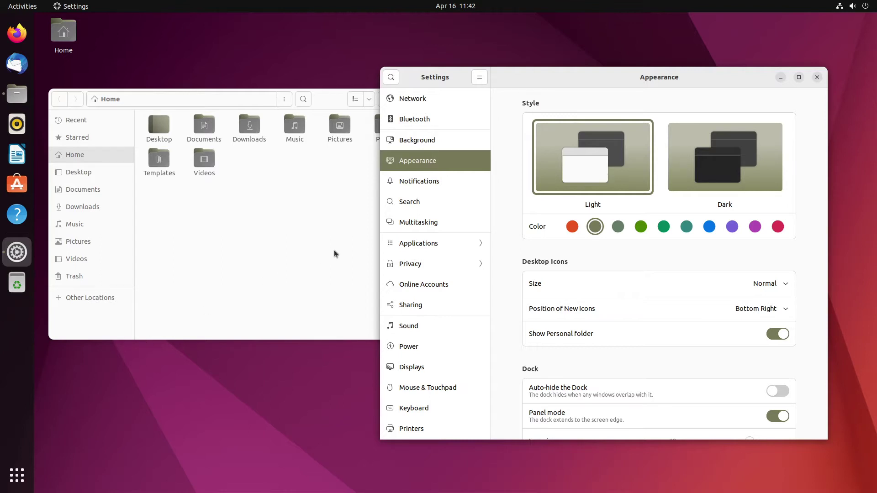
# Check the olive accent in Files, restore orange, and close the Files window.
pyautogui.click(354, 248)
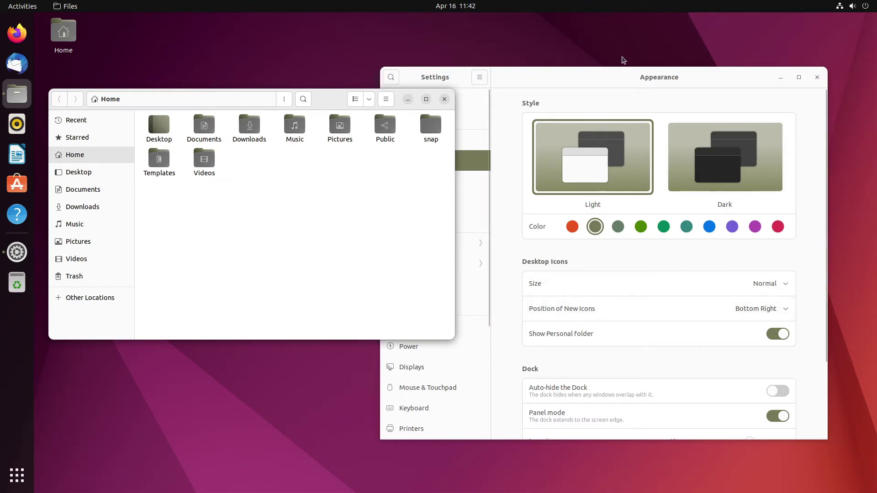
pyautogui.click(578, 228)
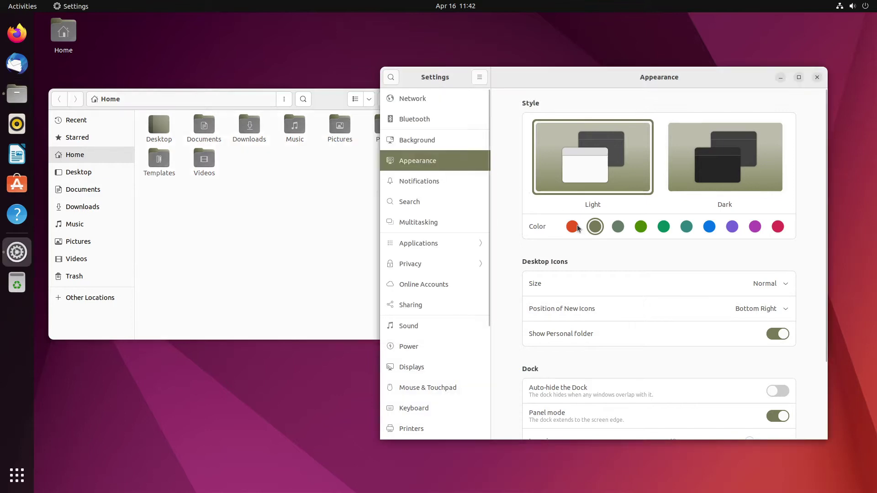
pyautogui.click(576, 227)
pyautogui.click(258, 218)
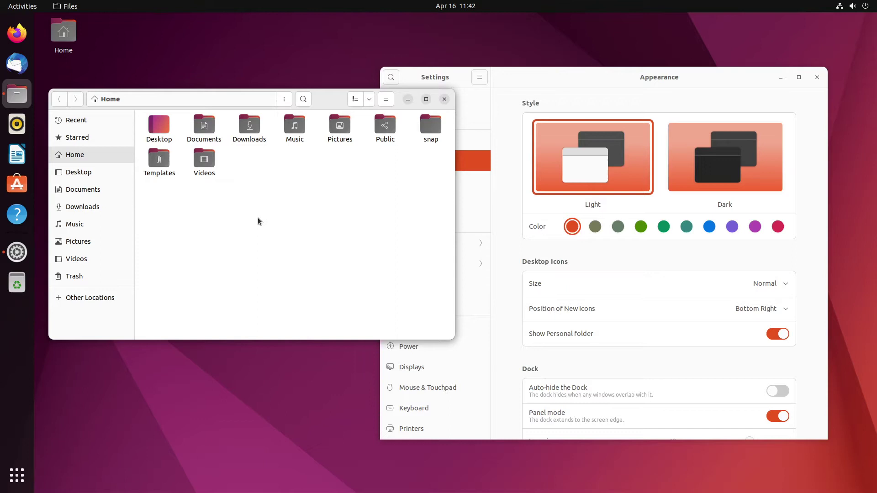
pyautogui.click(444, 100)
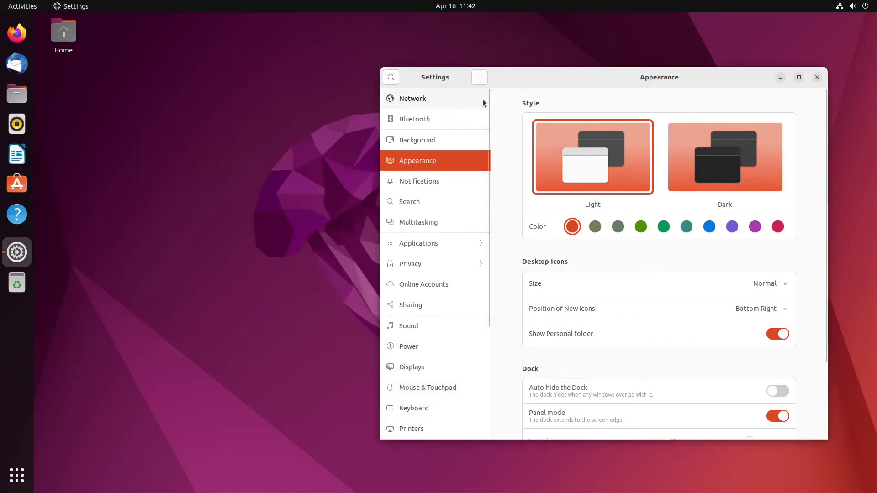
# Close the Settings window, leaving the empty jellyfish desktop.
pyautogui.click(817, 77)
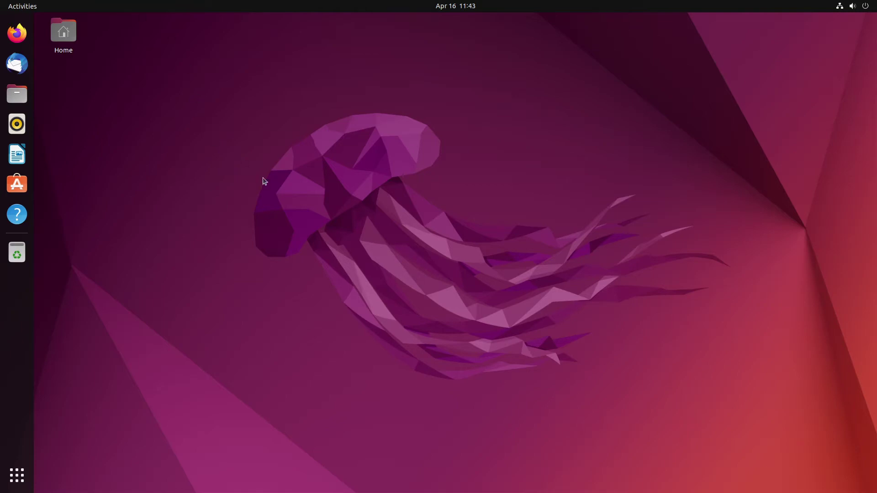
# Open a Terminal in the Desktop folder and centre it on screen.
pyautogui.rightClick(246, 158)
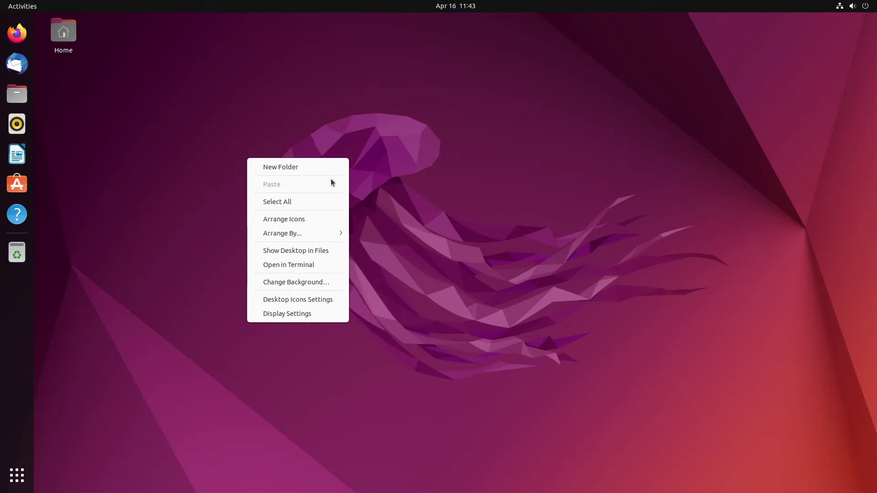
pyautogui.click(310, 266)
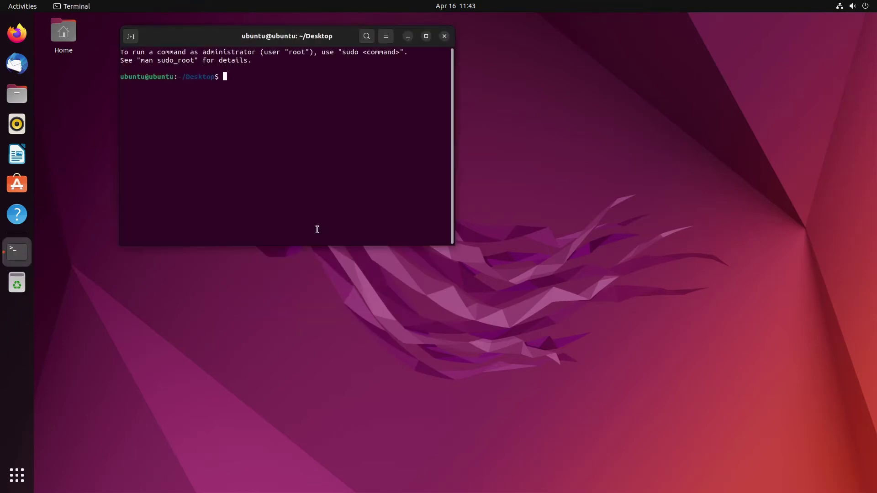
pyautogui.moveTo(300, 38); pyautogui.dragTo(397, 132)
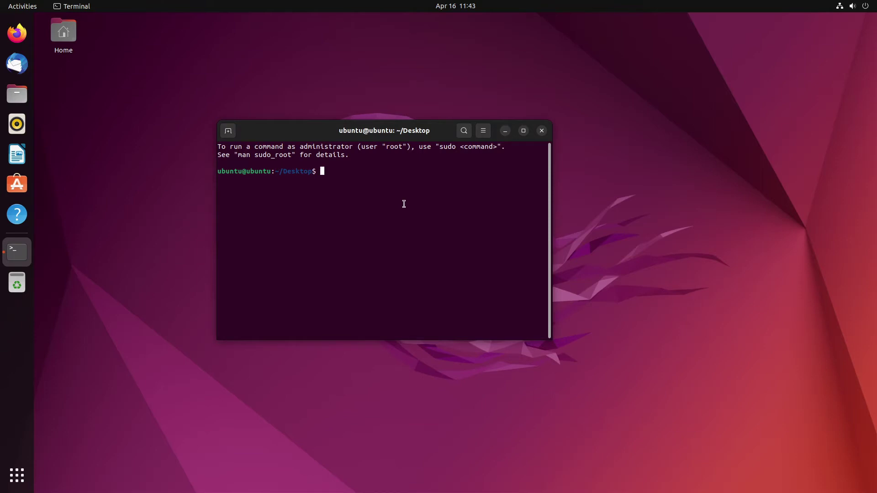
# Open /etc/default/grub in nano, rerunning it with sudo for write access.
pyautogui.write('nano /etc/default/grub')
pyautogui.press('Return')
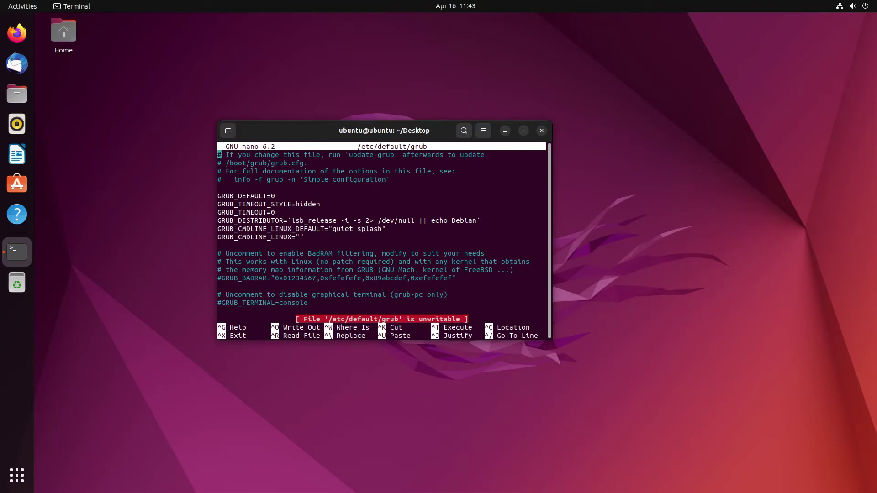
pyautogui.hotkey('ctrl', 'x')
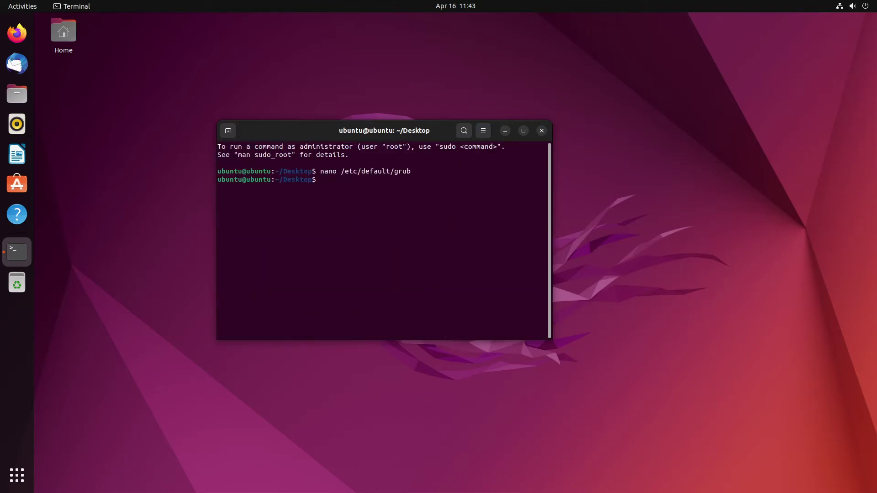
pyautogui.write('sudo !!')
pyautogui.press('Return')
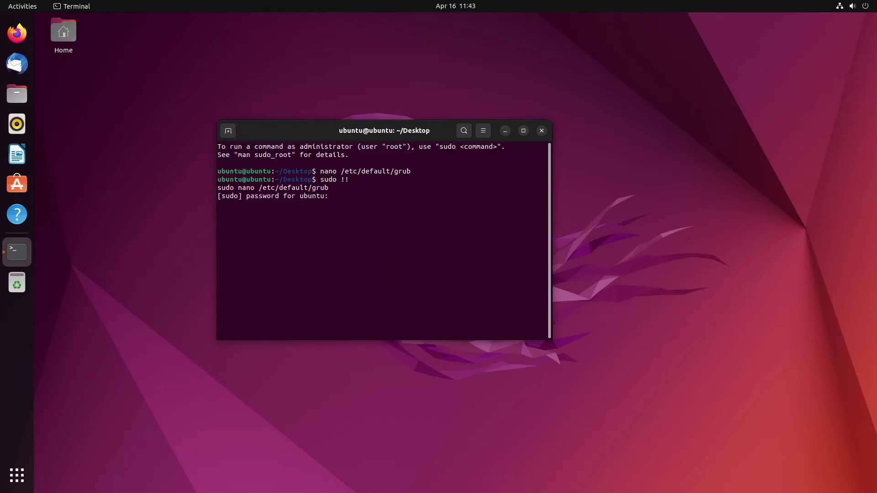
pyautogui.press('Return')
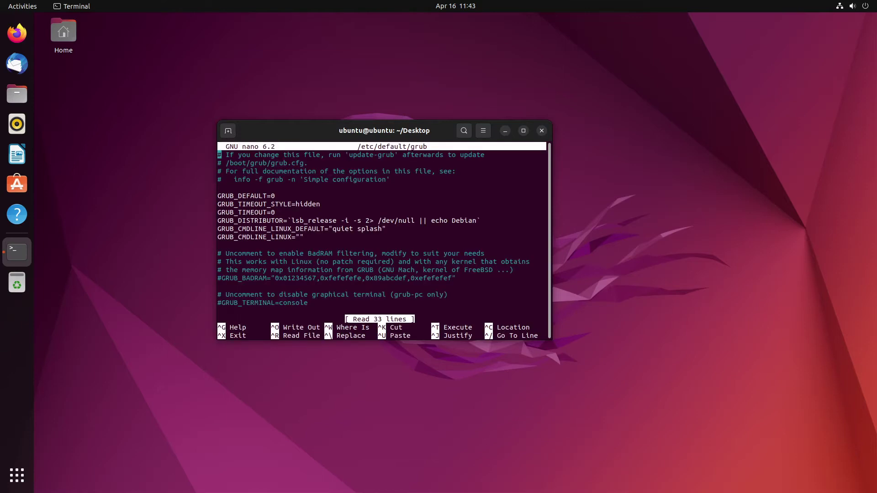
# Add the line GRUB_DISABLE_OS_PROBER=false below GRUB_CMDLINE_LINUX and save the file.
pyautogui.press('Down')
pyautogui.press('Down')
pyautogui.press('Down')
pyautogui.press('Down')
pyautogui.press('Down')
pyautogui.press('Down')
pyautogui.press('Down')
pyautogui.press('Down')
pyautogui.press('Down')
pyautogui.press('Down')
pyautogui.write('GRUB_DISABL:E')
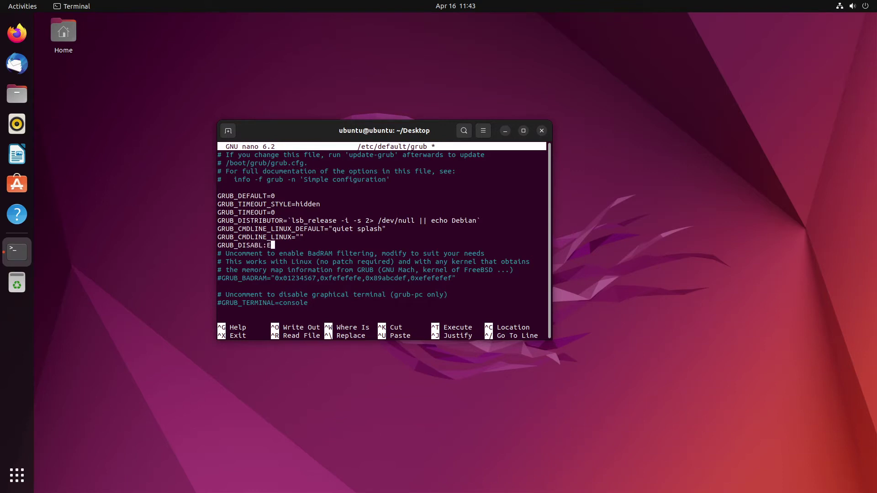
pyautogui.press('BackSpace')
pyautogui.press('BackSpace')
pyautogui.write('E_OS_PROBER=fale')
pyautogui.press('BackSpace')
pyautogui.write('se')
pyautogui.hotkey('ctrl', 'x')
pyautogui.press('y')
pyautogui.press('Return')
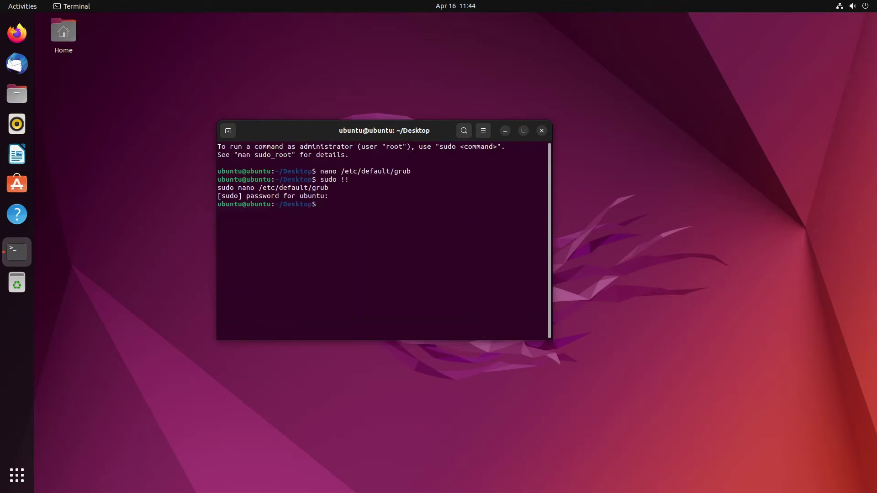
# Run sudo update-grub to regenerate the GRUB configuration.
pyautogui.write('sudo update-grub')
pyautogui.press('BackSpace')
pyautogui.press('BackSpace')
pyautogui.write('ub')
pyautogui.press('Return')
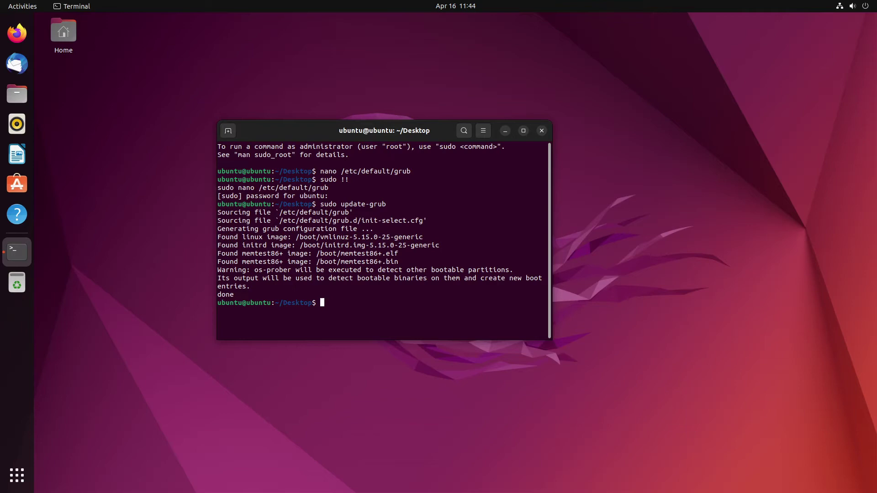
pyautogui.click(98, 111)
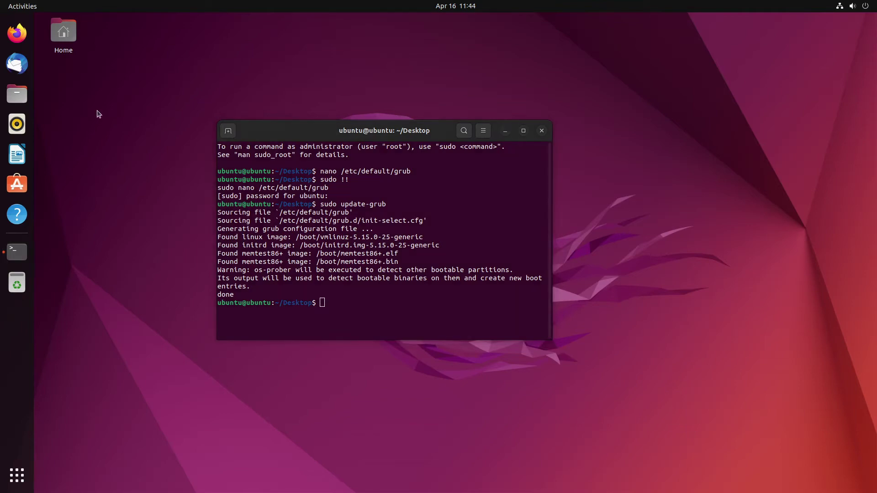
pyautogui.click(17, 475)
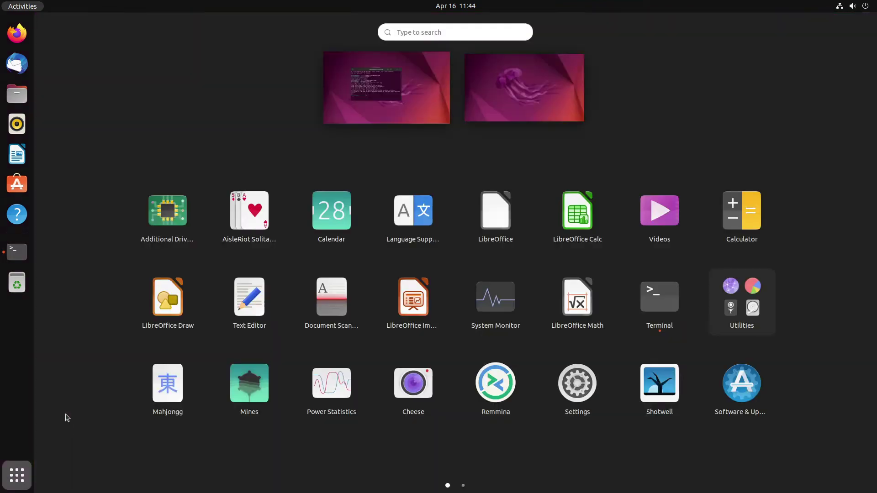
pyautogui.scroll(-1, 521, 325)
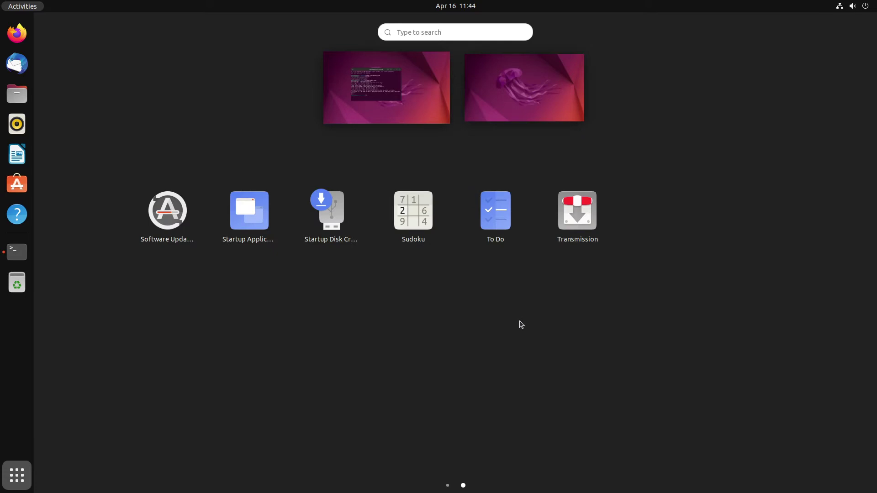
pyautogui.scroll(1, 521, 324)
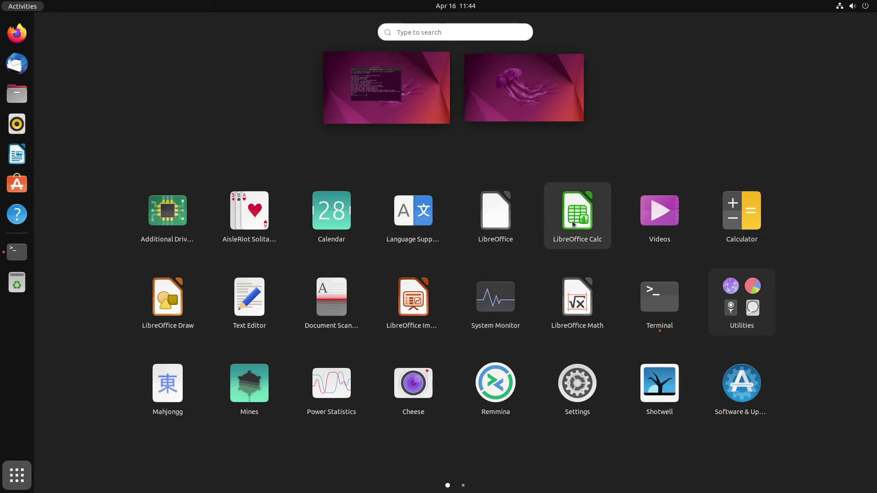
pyautogui.click(332, 212)
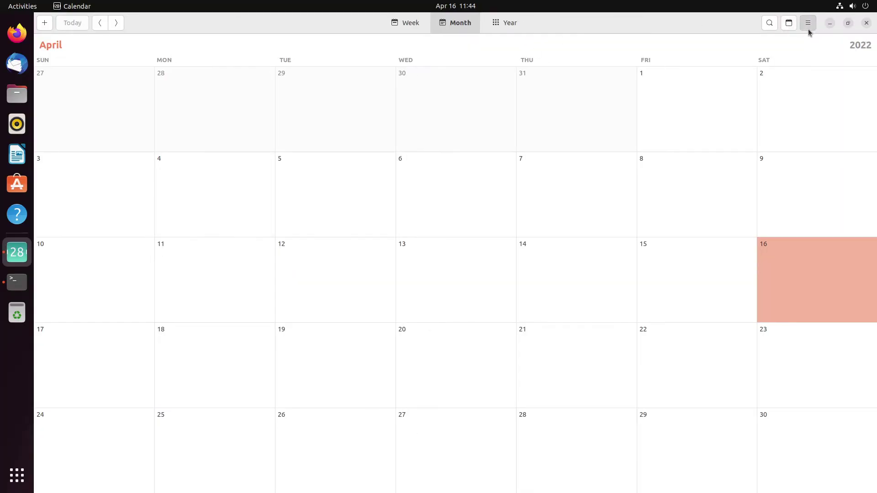
pyautogui.click(808, 24)
pyautogui.click(819, 90)
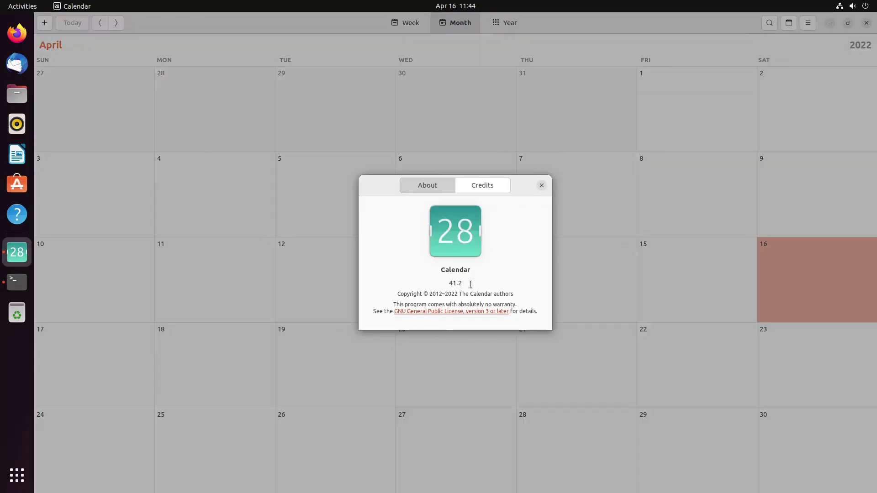
pyautogui.moveTo(470, 284); pyautogui.dragTo(438, 286)
pyautogui.click(495, 187)
pyautogui.scroll(-3, 474, 302)
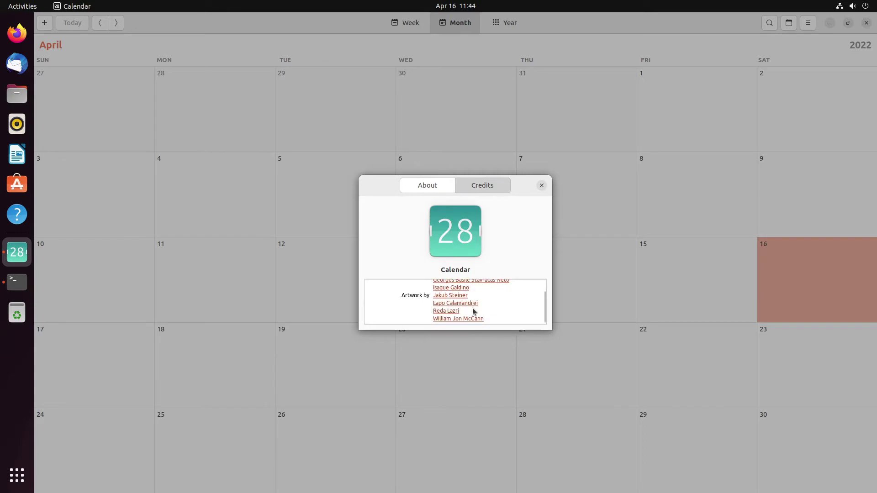
pyautogui.click(437, 186)
pyautogui.click(542, 186)
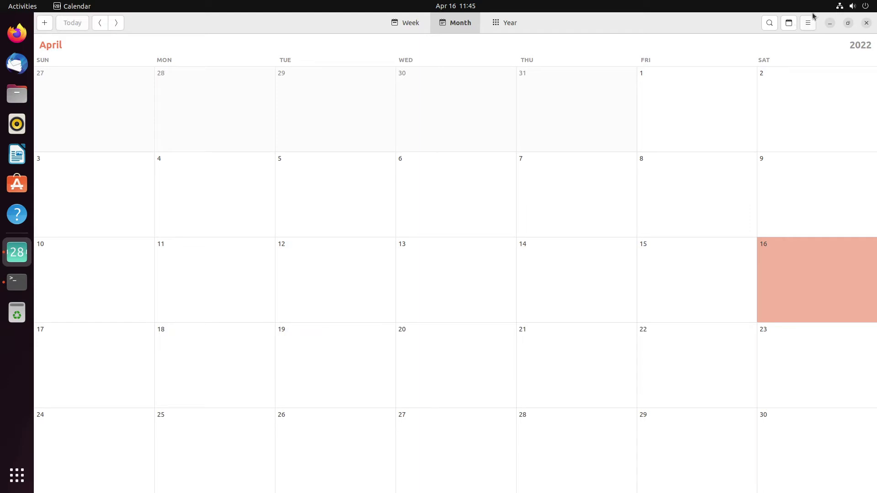
pyautogui.click(867, 22)
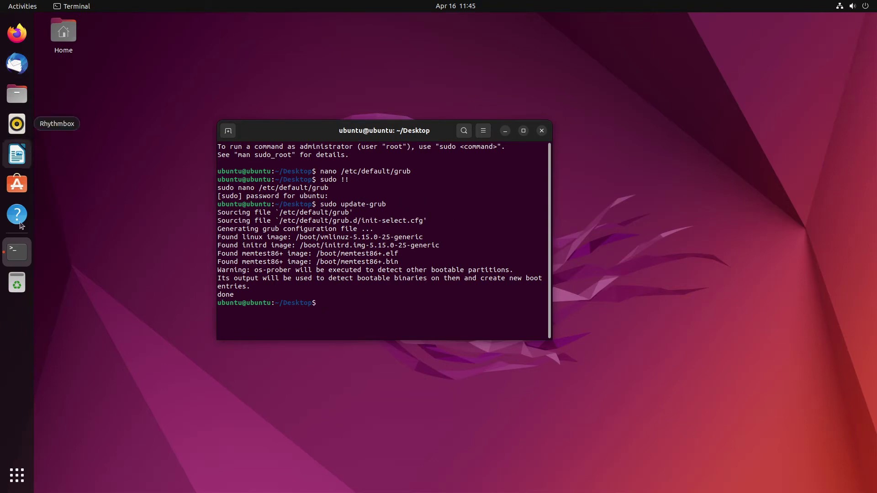
# Briefly launch Rhythmbox, close it, then close the Terminal window.
pyautogui.click(18, 128)
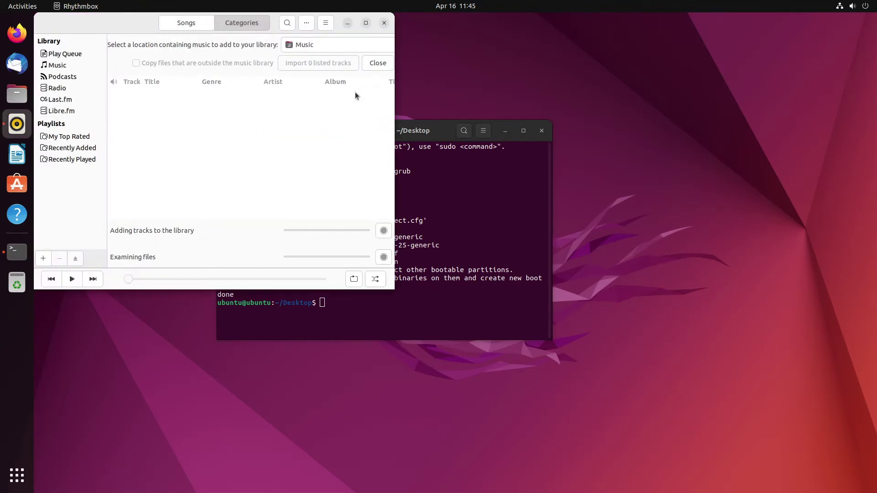
pyautogui.click(385, 24)
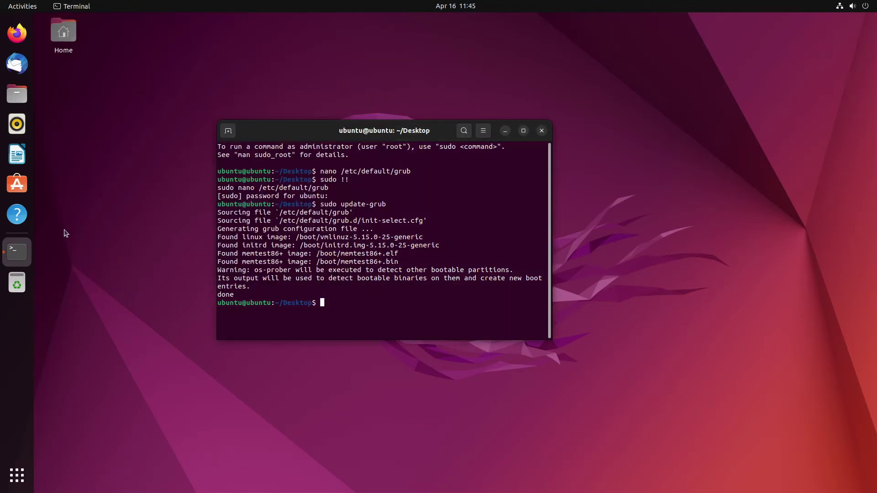
pyautogui.click(542, 131)
pyautogui.moveTo(213, 121); pyautogui.dragTo(660, 385)
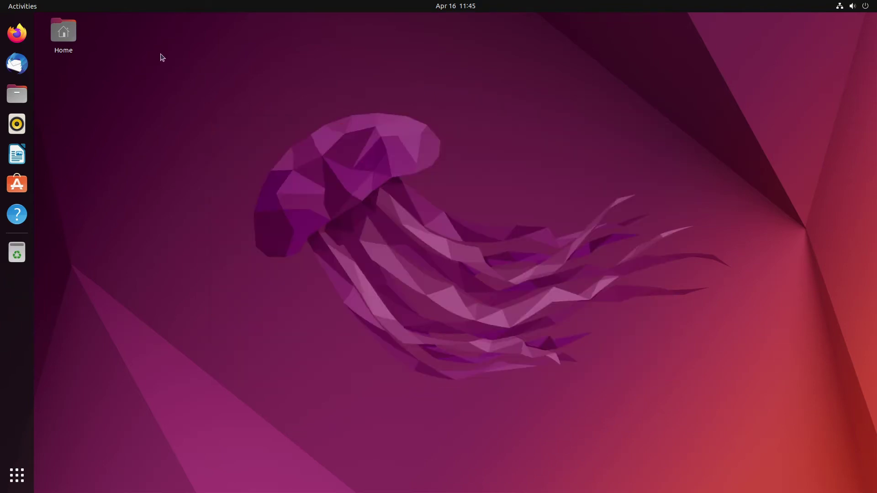
# Open the background settings and try the purple jellyfish wallpaper.
pyautogui.rightClick(380, 140)
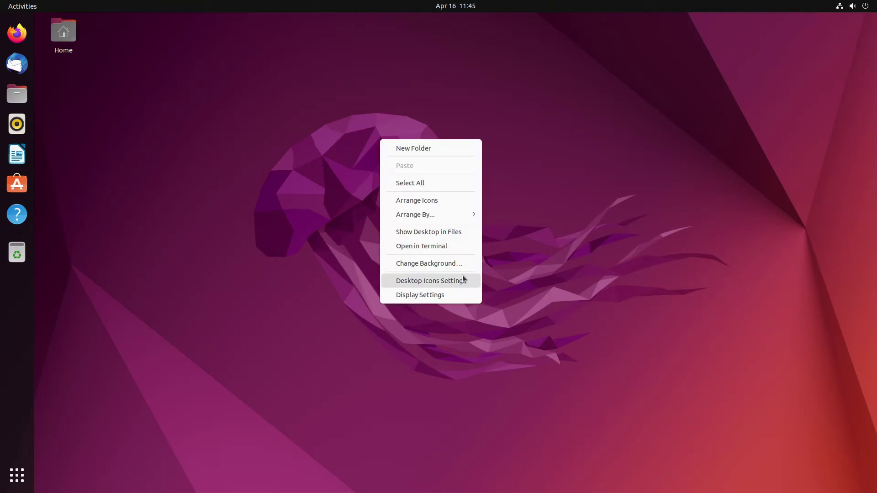
pyautogui.click(441, 264)
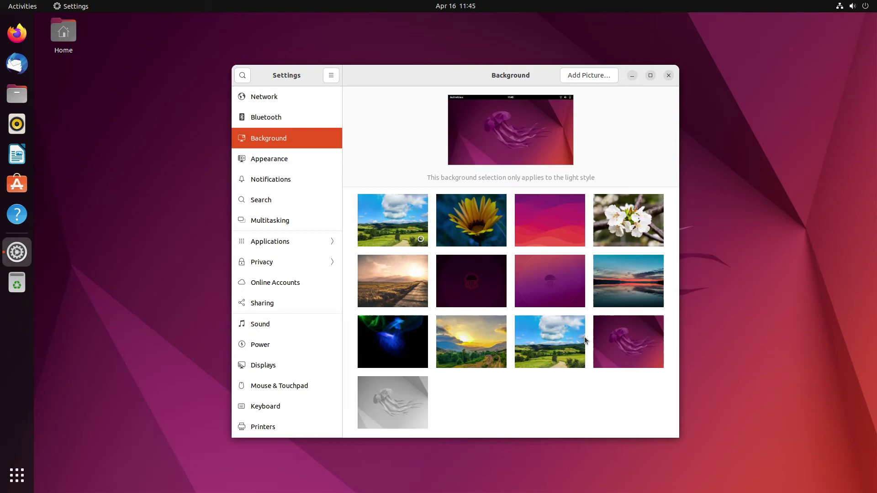
pyautogui.click(543, 281)
pyautogui.moveTo(498, 81); pyautogui.dragTo(456, 49)
# Try dark, grey and blue-green jellyfish images, settle on dark maroon, close Settings.
pyautogui.click(495, 388)
pyautogui.click(260, 424)
pyautogui.click(433, 417)
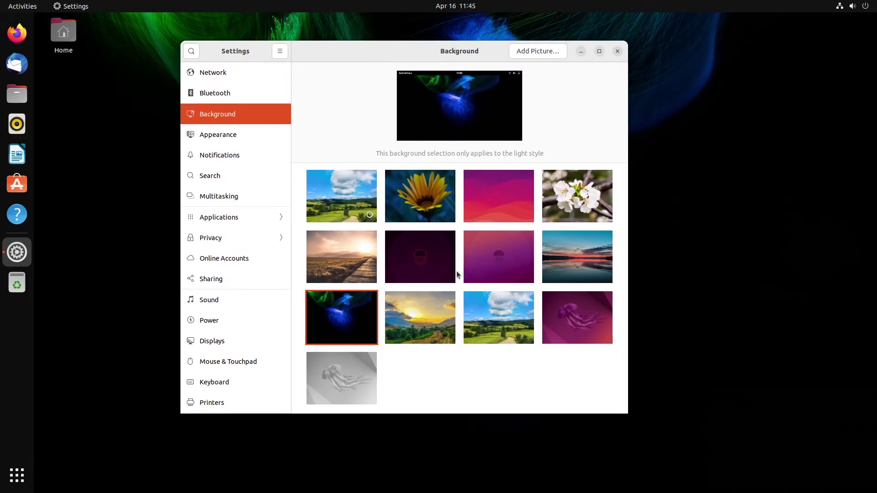
pyautogui.click(412, 260)
pyautogui.click(618, 51)
pyautogui.moveTo(276, 142); pyautogui.dragTo(551, 343)
# Move Documents, Music, Downloads, Public, Templates, Pictures, Videos and snap from Home onto the desktop.
pyautogui.click(16, 94)
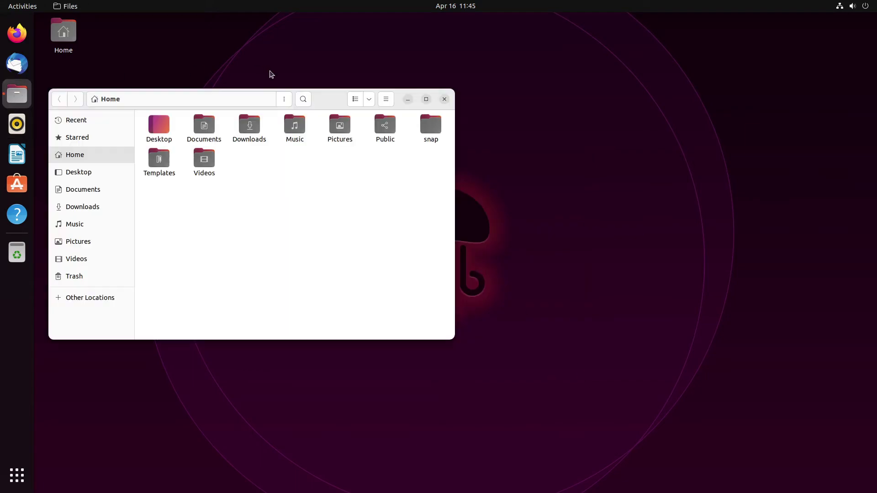
pyautogui.moveTo(330, 103); pyautogui.dragTo(514, 101)
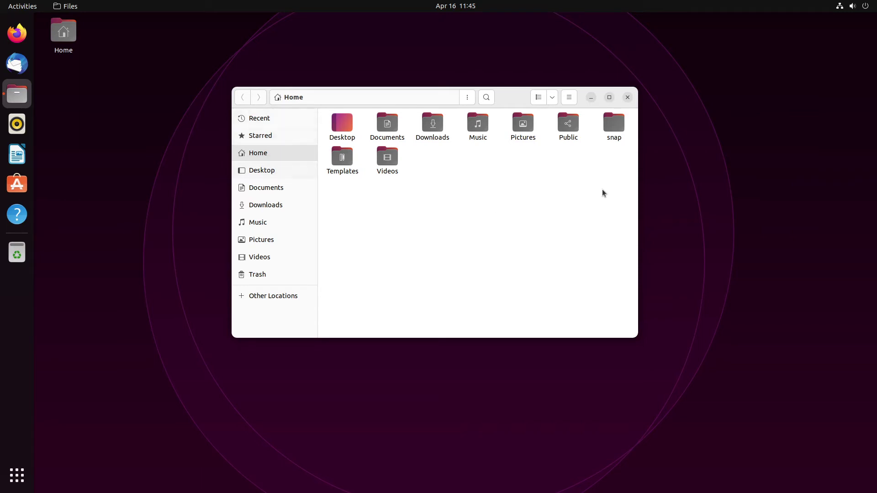
pyautogui.moveTo(387, 123); pyautogui.dragTo(244, 33)
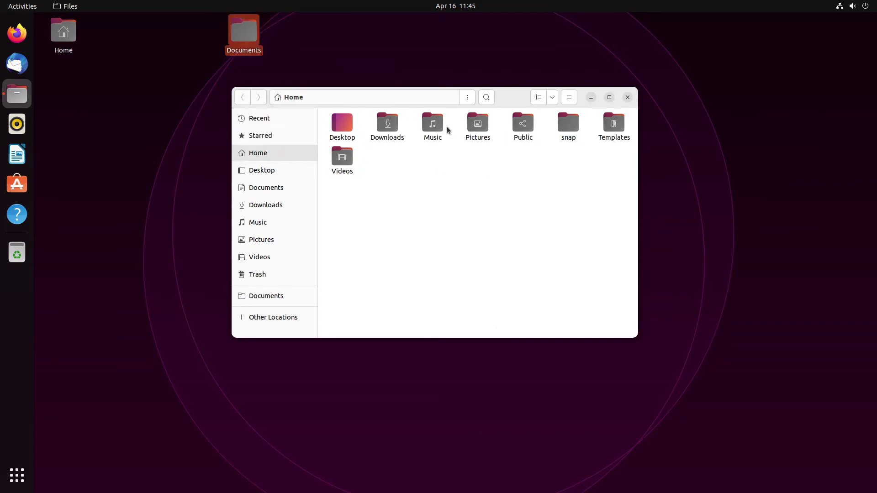
pyautogui.moveTo(448, 130); pyautogui.dragTo(726, 247)
pyautogui.moveTo(381, 133); pyautogui.dragTo(425, 405)
pyautogui.moveTo(431, 123); pyautogui.dragTo(185, 359)
pyautogui.moveTo(475, 126); pyautogui.dragTo(666, 407)
pyautogui.moveTo(398, 124); pyautogui.dragTo(305, 402)
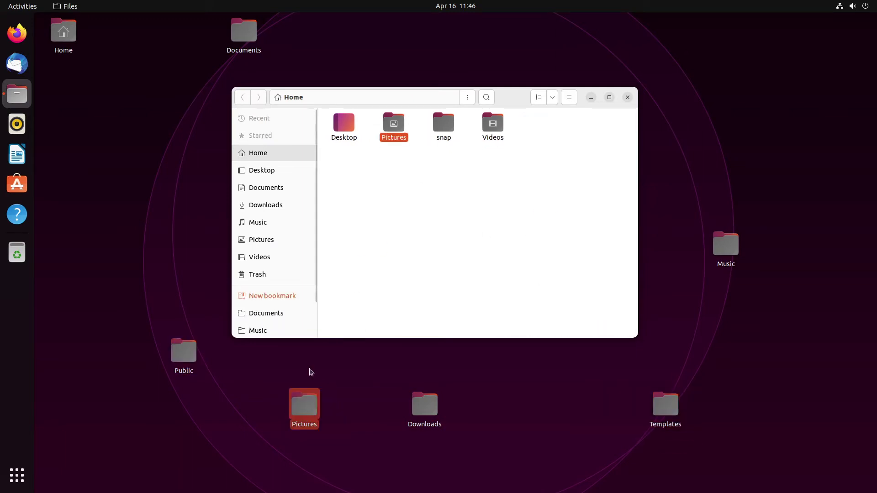
pyautogui.moveTo(446, 122); pyautogui.dragTo(605, 33)
pyautogui.moveTo(394, 123); pyautogui.dragTo(424, 33)
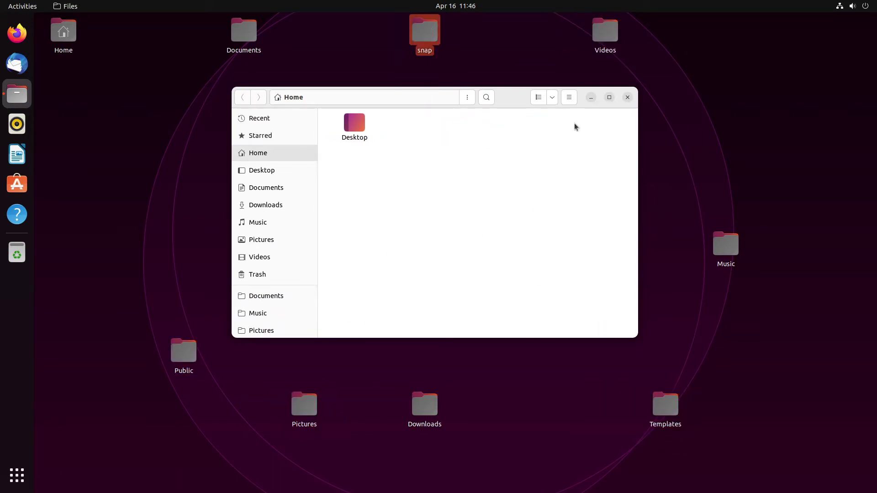
# Close Files, place Music above the jellyfish, and raise Public, Pictures, Downloads and Templates.
pyautogui.click(627, 97)
pyautogui.moveTo(717, 249); pyautogui.dragTo(630, 212)
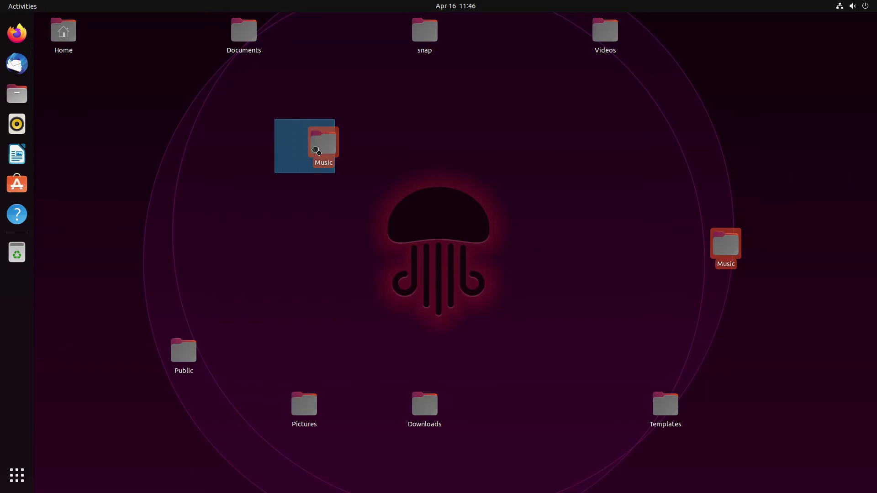
pyautogui.moveTo(315, 150); pyautogui.dragTo(480, 263)
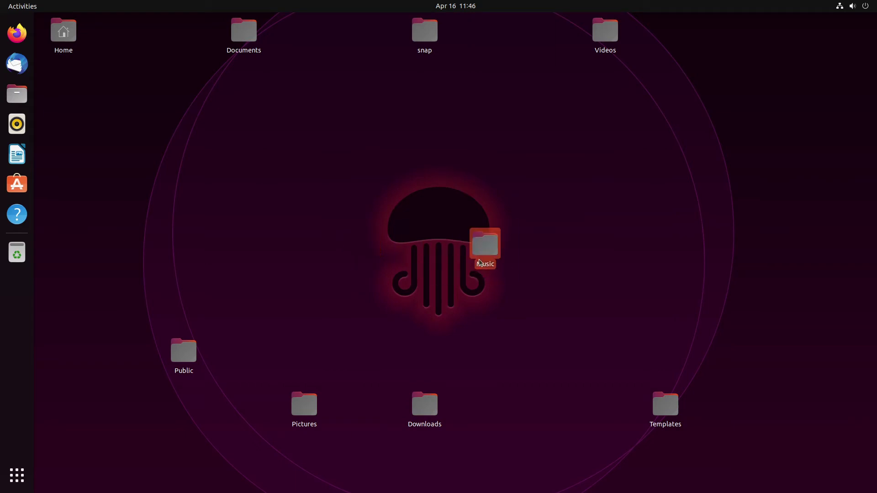
pyautogui.moveTo(775, 465); pyautogui.dragTo(98, 284)
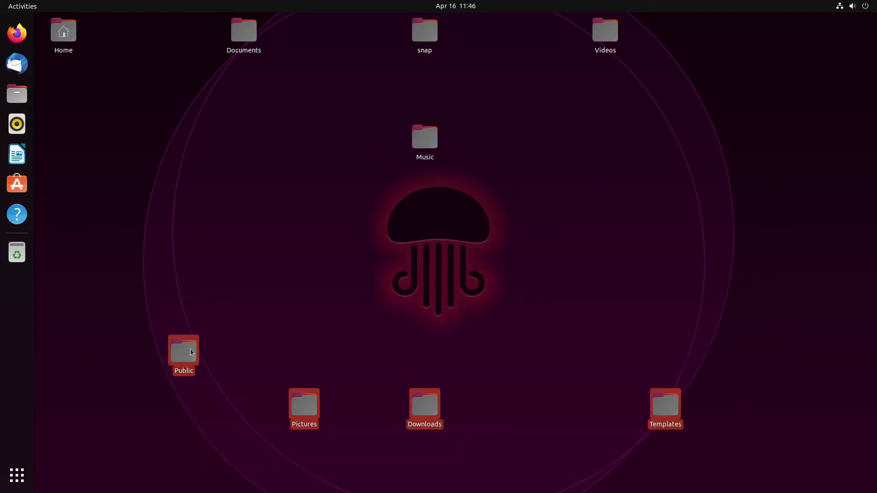
pyautogui.moveTo(192, 352); pyautogui.dragTo(203, 209)
# Turn on Keep Stacked by Type and move the stacked folders toward the left.
pyautogui.rightClick(360, 344)
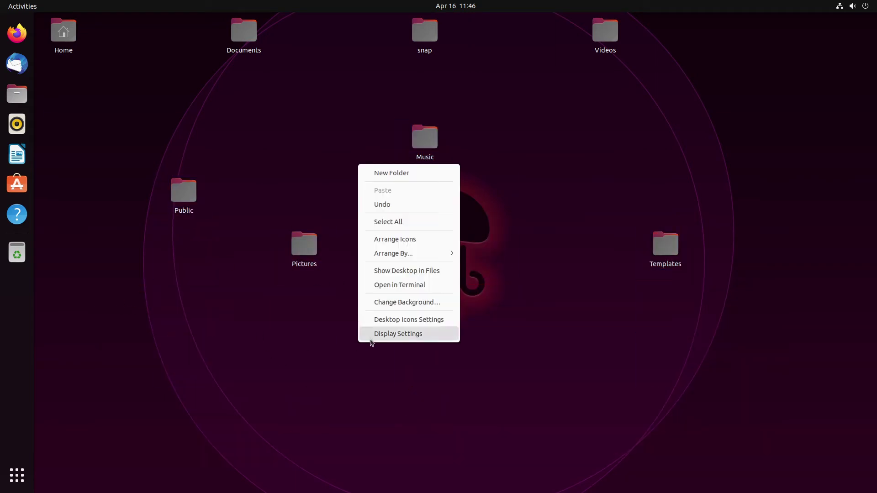
pyautogui.moveTo(418, 259)
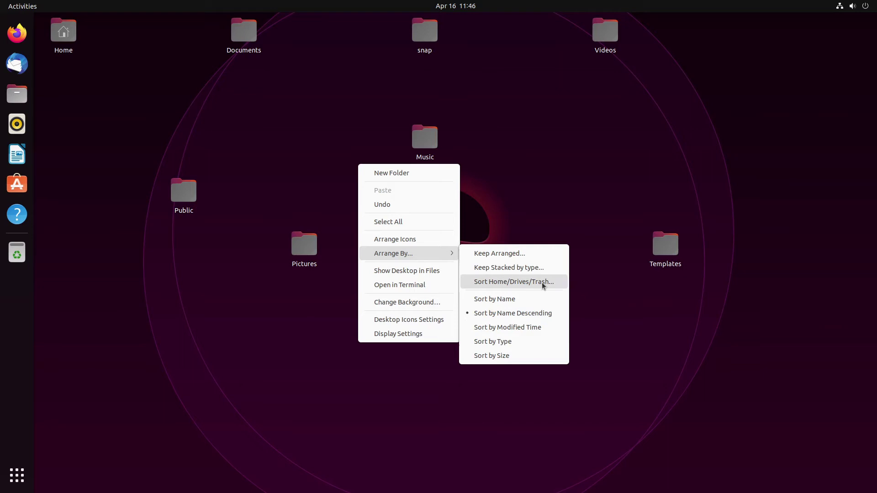
pyautogui.click(552, 268)
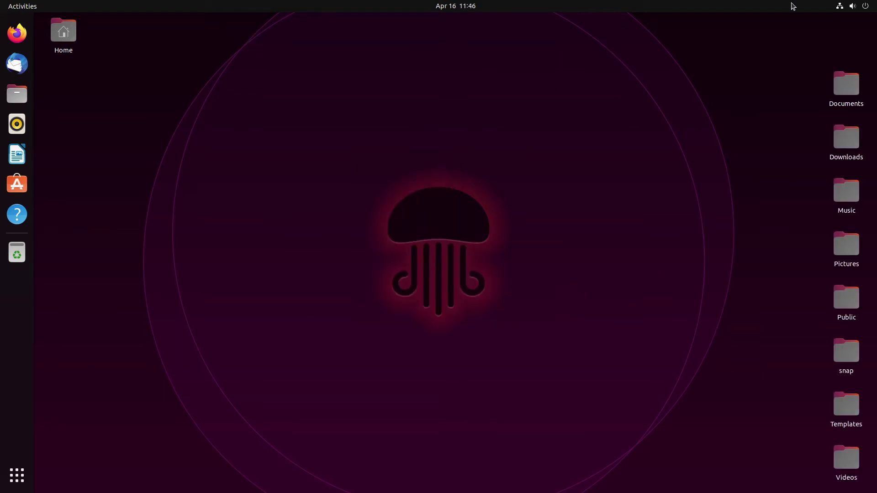
pyautogui.moveTo(777, 33); pyautogui.dragTo(873, 490)
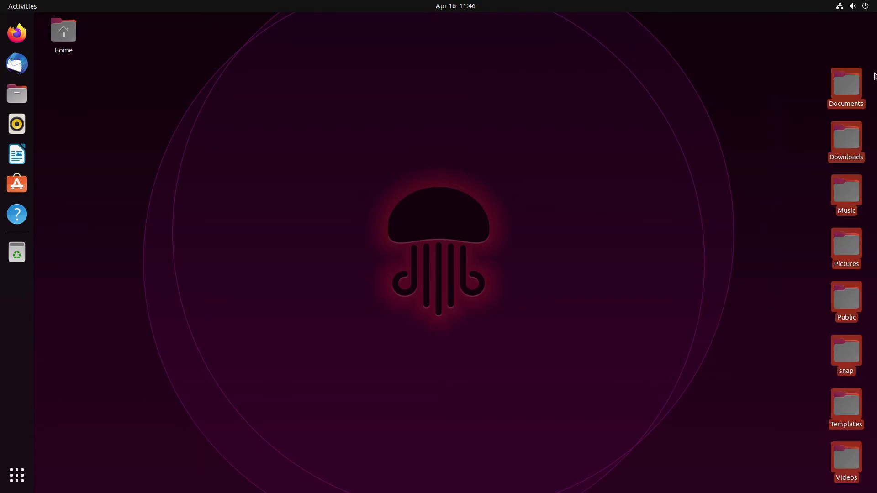
pyautogui.moveTo(855, 93); pyautogui.dragTo(87, 87)
# Move the seven folders Downloads through Videos to the left edge, then Downloads to the middle.
pyautogui.moveTo(775, 133); pyautogui.dragTo(876, 492)
pyautogui.moveTo(846, 135); pyautogui.dragTo(64, 96)
pyautogui.moveTo(843, 136); pyautogui.dragTo(137, 48)
pyautogui.click(350, 130)
pyautogui.moveTo(846, 136); pyautogui.dragTo(320, 87)
# Turn off stacking desktop icons by type.
pyautogui.click(855, 186)
pyautogui.rightClick(584, 172)
pyautogui.moveTo(666, 234)
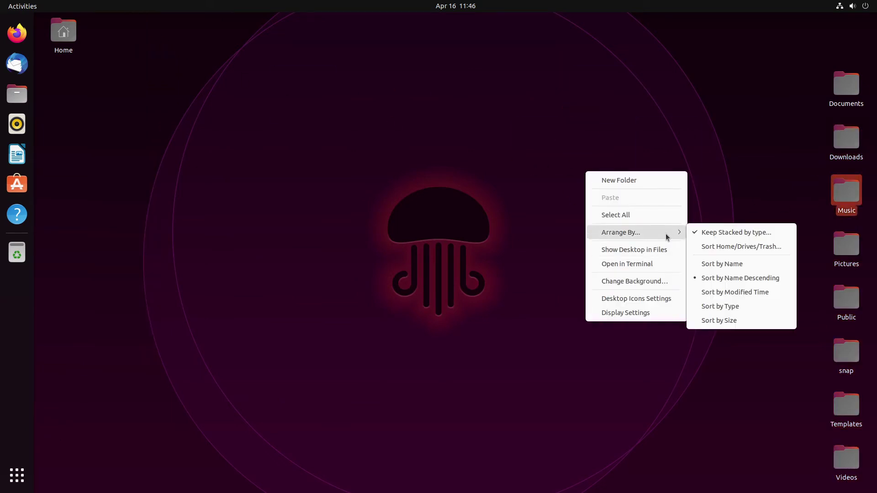
pyautogui.click(735, 233)
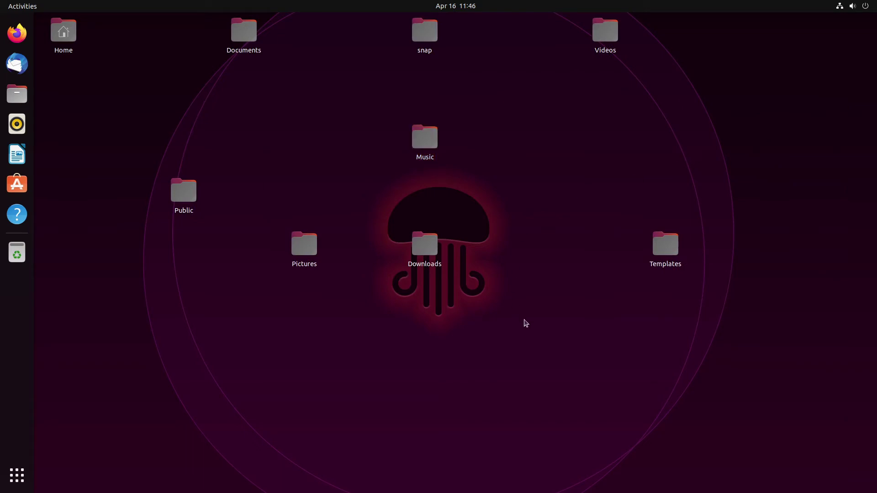
# Stack Music, Public, Pictures, Downloads and Templates down the left column.
pyautogui.moveTo(679, 324); pyautogui.dragTo(119, 133)
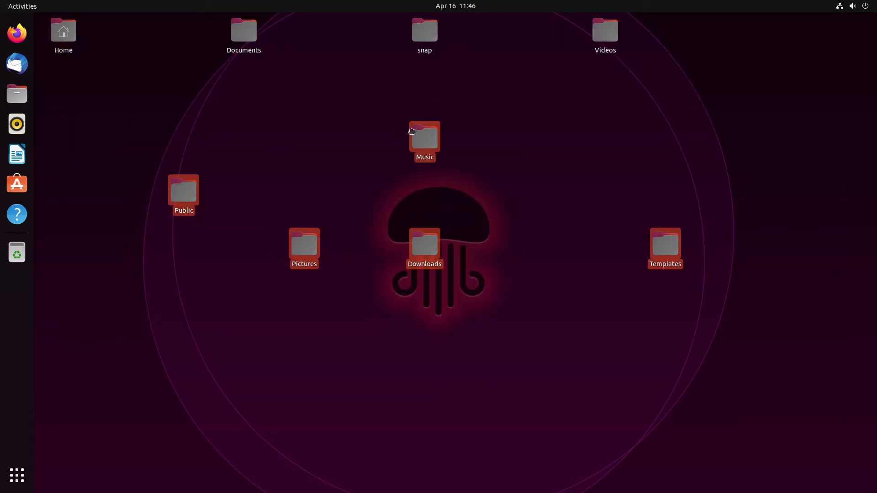
pyautogui.moveTo(413, 133); pyautogui.dragTo(64, 90)
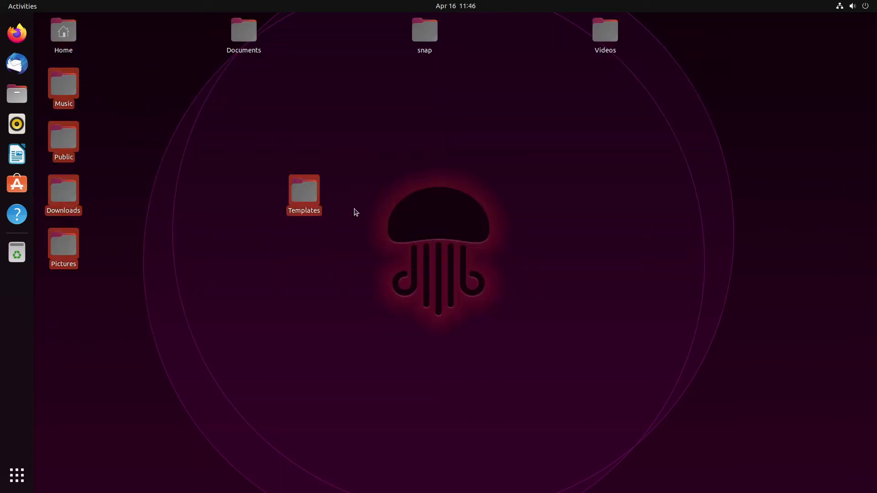
pyautogui.moveTo(318, 202); pyautogui.dragTo(103, 313)
# Add Documents, snap below it, and Videos at the bottom of the left column.
pyautogui.moveTo(629, 152); pyautogui.dragTo(176, 12)
pyautogui.moveTo(243, 32); pyautogui.dragTo(71, 105)
pyautogui.click(242, 84)
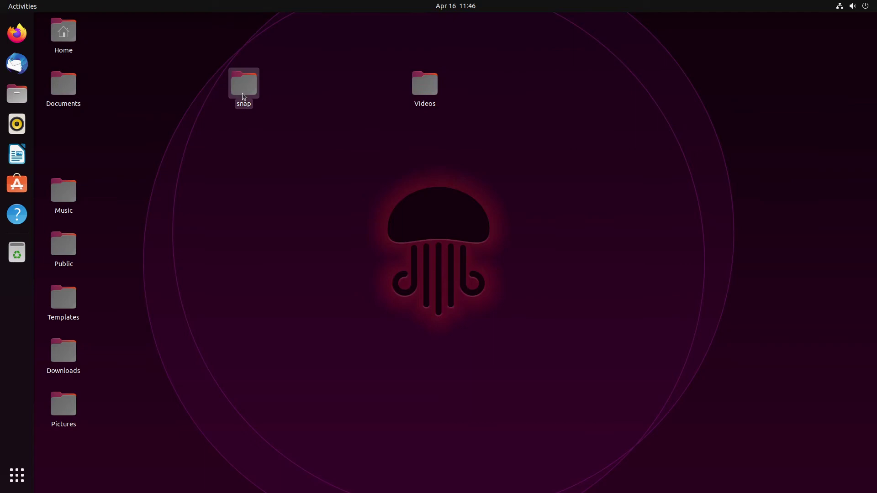
pyautogui.moveTo(242, 85); pyautogui.dragTo(62, 172)
pyautogui.click(425, 85)
pyautogui.moveTo(425, 85); pyautogui.dragTo(82, 454)
# Open a terminal in the Desktop folder and install neofetch with sudo apt install neofetch.
pyautogui.rightClick(239, 99)
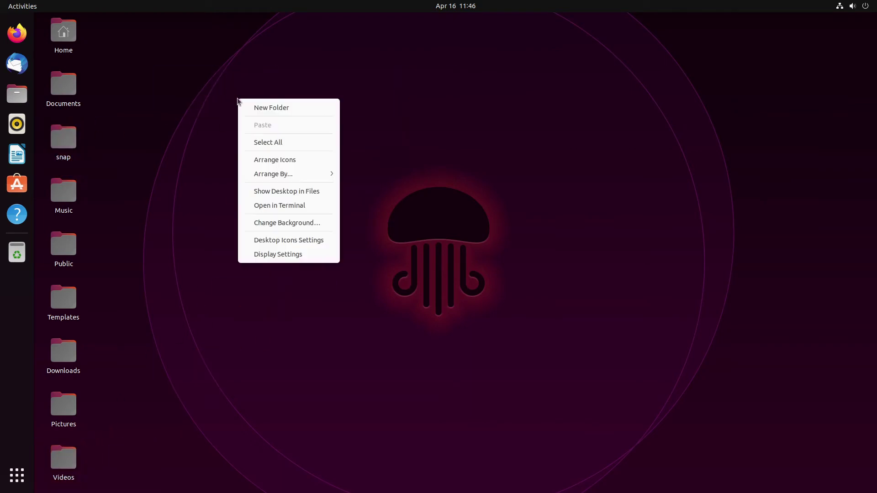
pyautogui.click(309, 206)
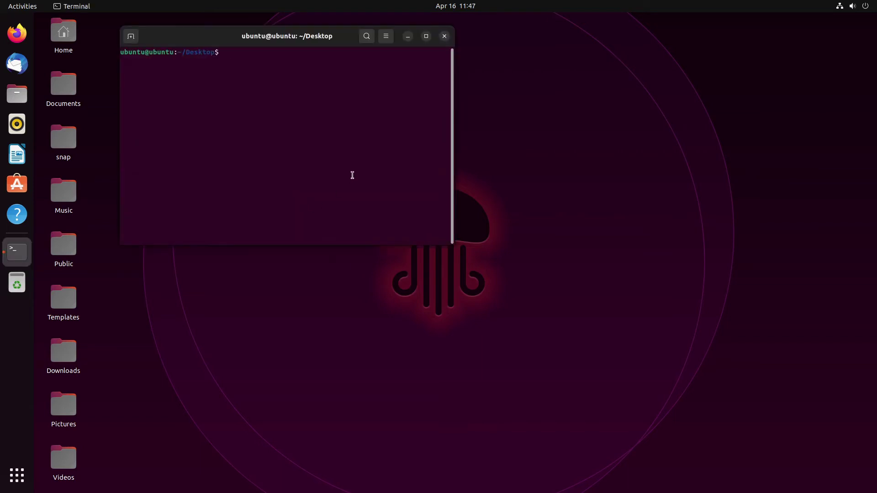
pyautogui.write('sudo apt install neofetch')
pyautogui.press('Return')
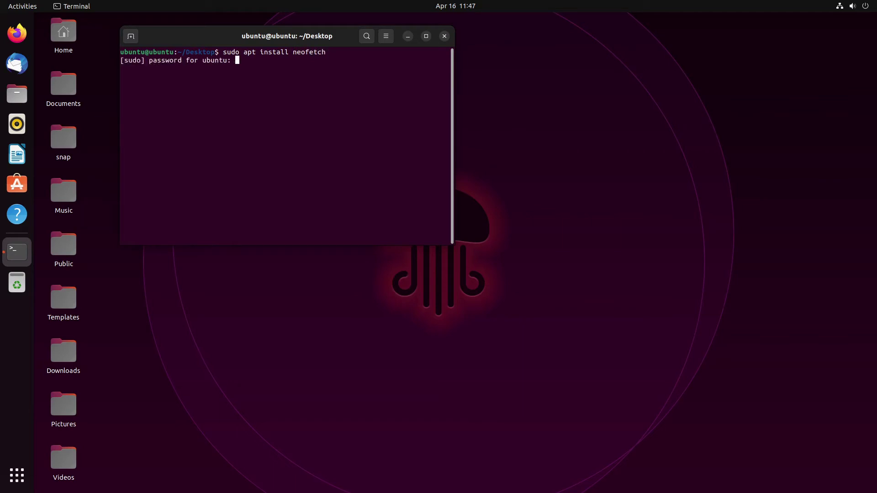
pyautogui.press('Return')
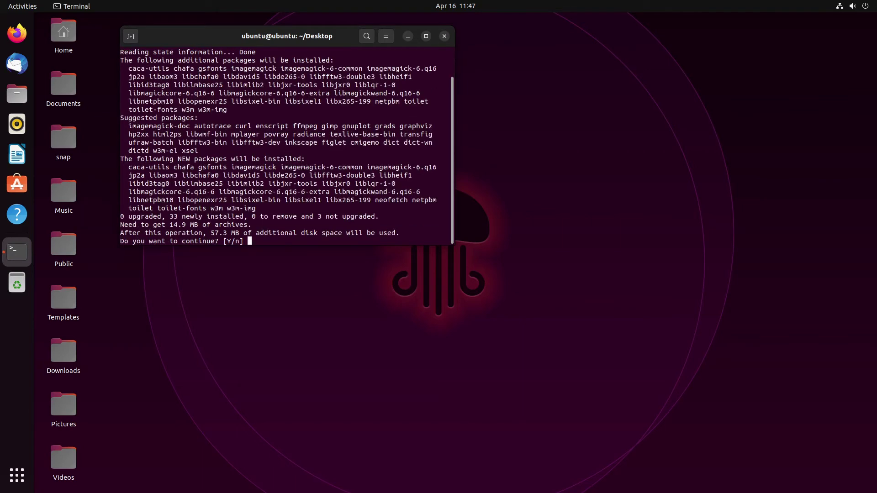
pyautogui.write('y')
pyautogui.press('Return')
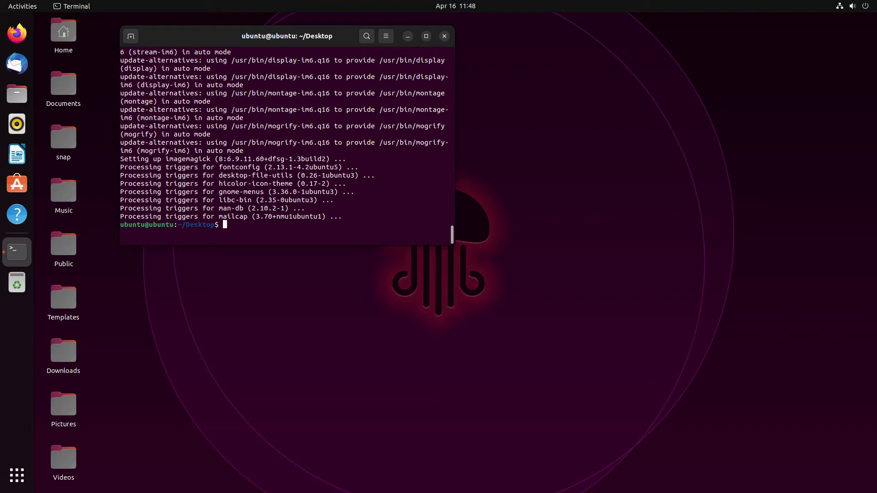
# Run neofetch, then widen the terminal and re-run it until every line shows untruncated.
pyautogui.write('neofetch')
pyautogui.press('Return')
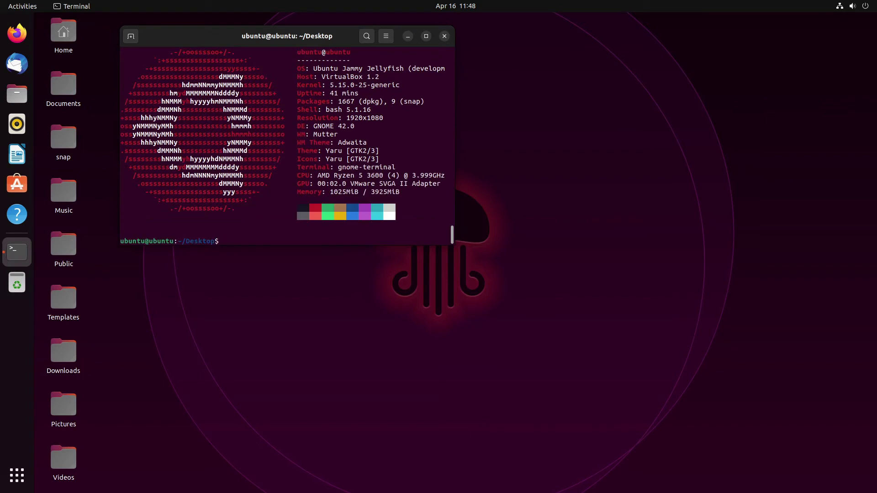
pyautogui.moveTo(454, 95); pyautogui.dragTo(518, 94)
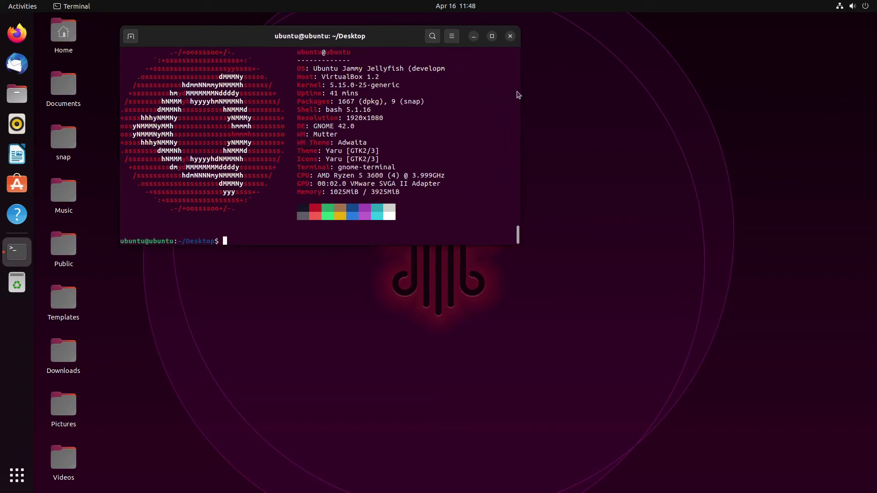
pyautogui.press('Up')
pyautogui.press('Return')
pyautogui.moveTo(516, 90); pyautogui.dragTo(693, 101)
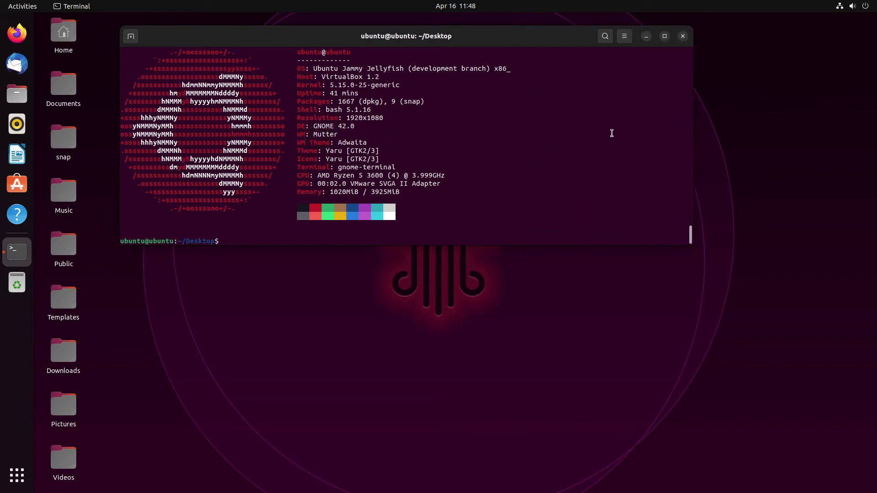
pyautogui.press('Up')
pyautogui.press('Return')
# Select the GNOME 42.0 text and part of the Memory value in the neofetch output.
pyautogui.moveTo(317, 126)
pyautogui.mouseDown()
pyautogui.moveTo(361, 127)
pyautogui.moveTo(314, 134)
pyautogui.mouseUp()
pyautogui.click(361, 126)
pyautogui.moveTo(350, 193)
pyautogui.mouseDown()
pyautogui.moveTo(325, 192)
pyautogui.moveTo(350, 193)
pyautogui.mouseUp()
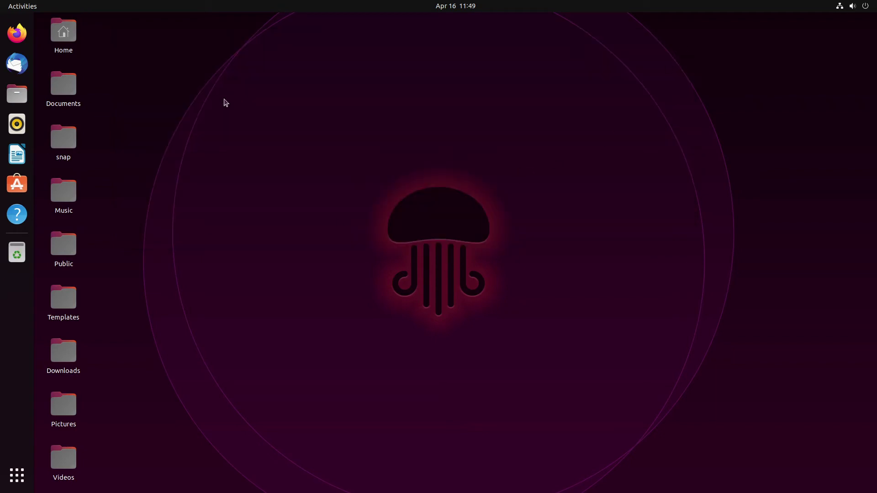
# Search Activities for htop, then clear the search.
pyautogui.press('super')
pyautogui.write('htpl')
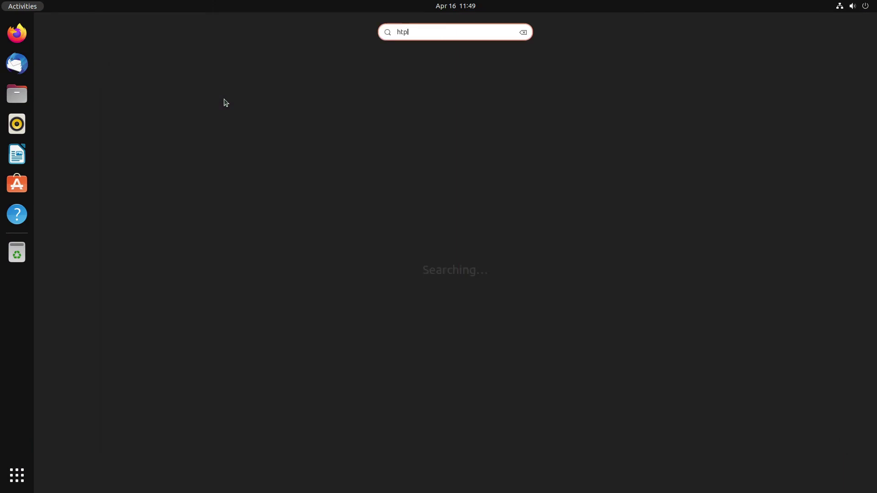
pyautogui.press('BackSpace')
pyautogui.write('op')
pyautogui.press('BackSpace')
pyautogui.press('BackSpace')
pyautogui.press('BackSpace')
pyautogui.press('BackSpace')
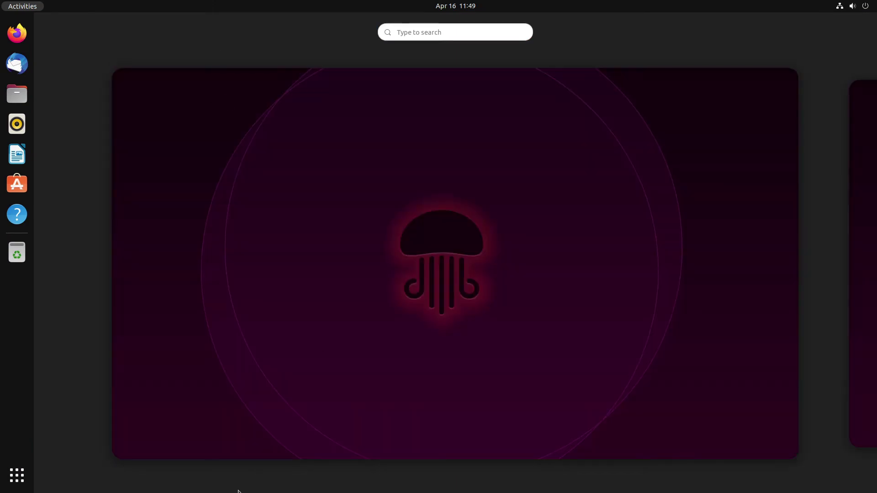
# Launch System Monitor from the app grid, centre it and widen it to show every column.
pyautogui.click(17, 475)
pyautogui.scroll(-1, 504, 366)
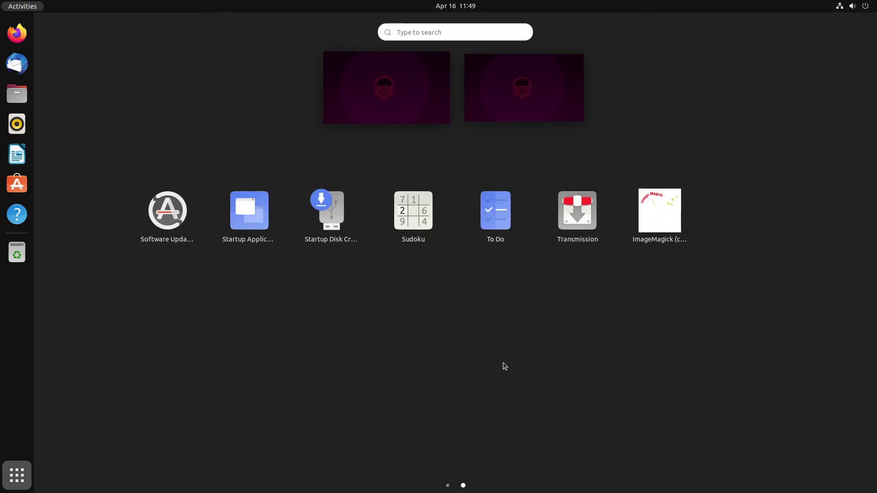
pyautogui.scroll(1, 386, 368)
pyautogui.click(507, 315)
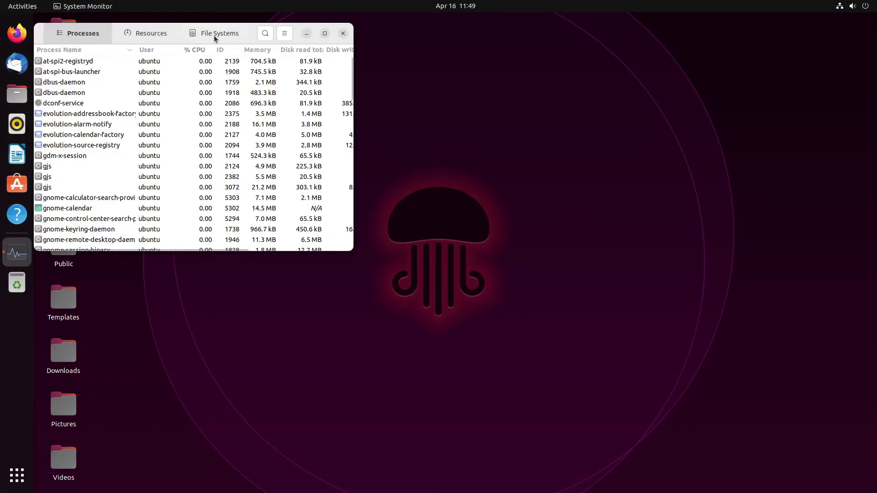
pyautogui.moveTo(214, 38); pyautogui.dragTo(367, 65)
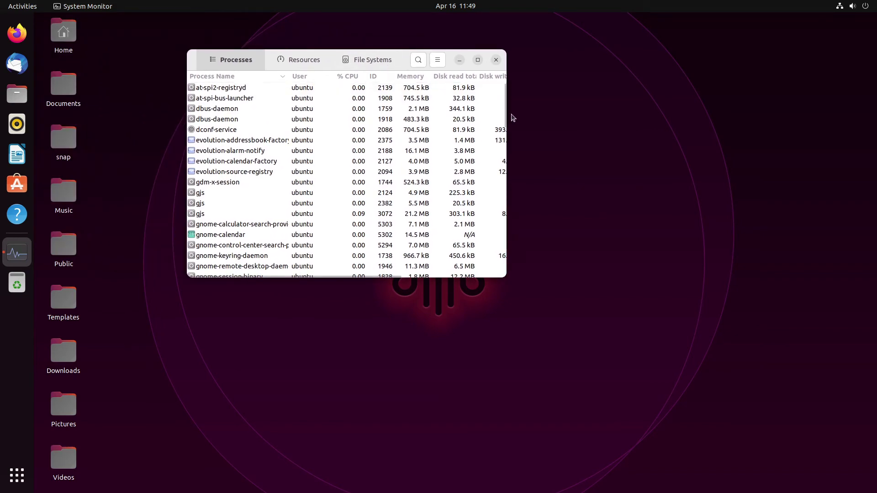
pyautogui.moveTo(504, 112); pyautogui.dragTo(778, 120)
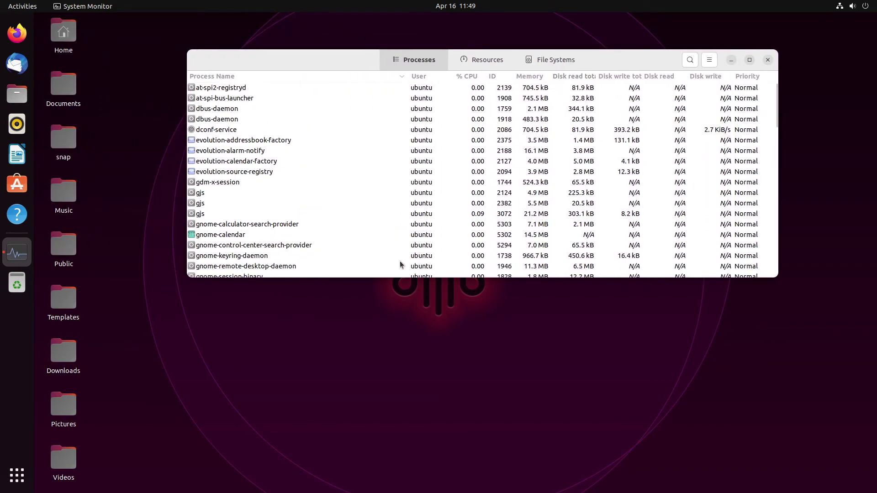
# Open a terminal in the Desktop folder, install htop with sudo apt install htop, and run htop.
pyautogui.rightClick(360, 326)
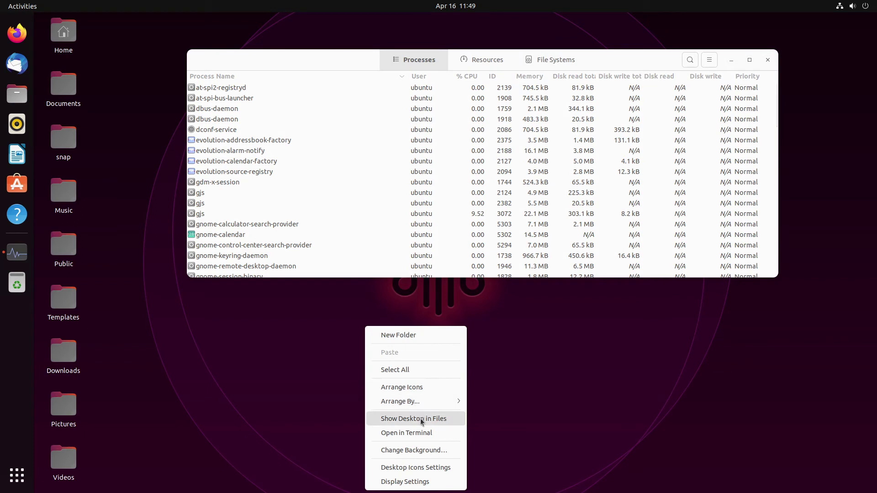
pyautogui.click(421, 437)
pyautogui.write('htop')
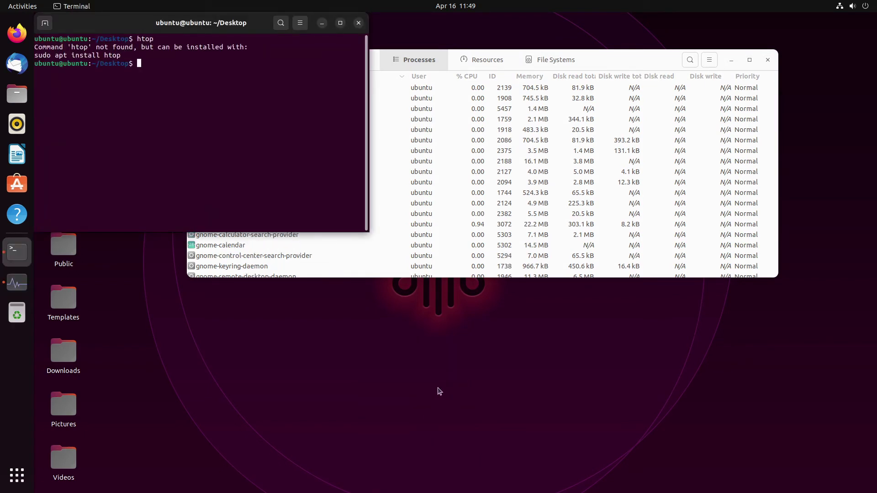
pyautogui.write('sudioapt install ')
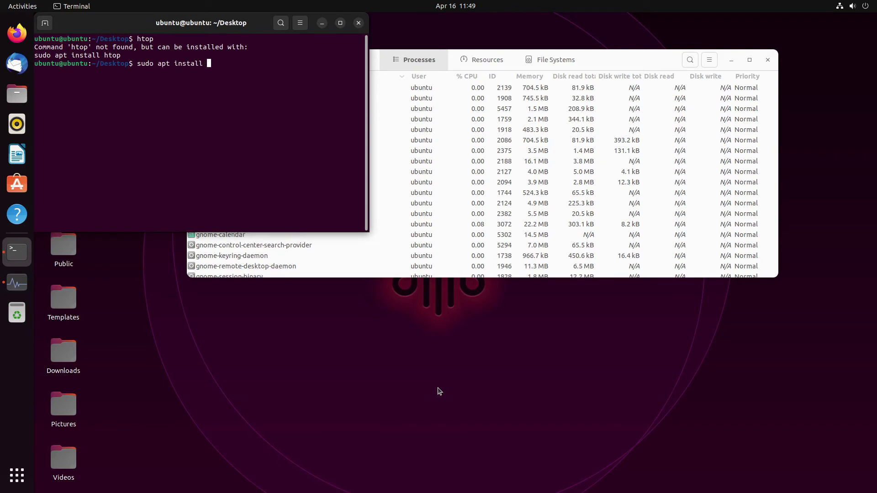
pyautogui.write('htop')
pyautogui.press('Return')
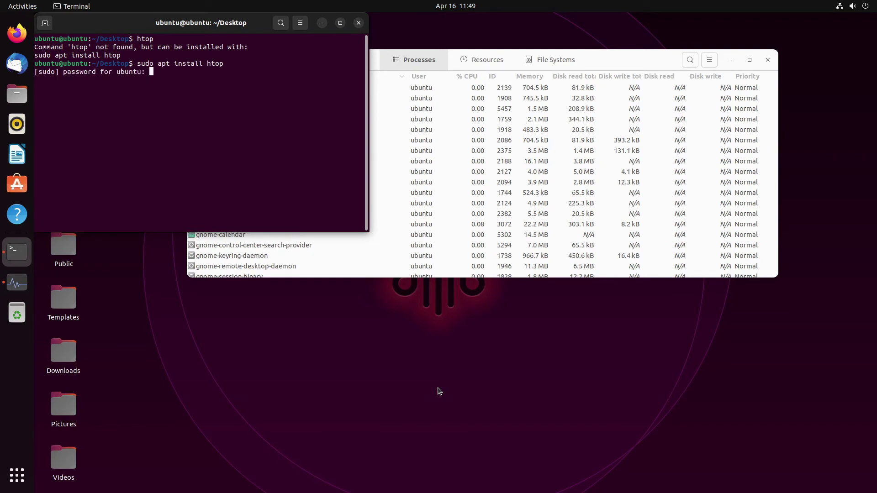
pyautogui.press('Return')
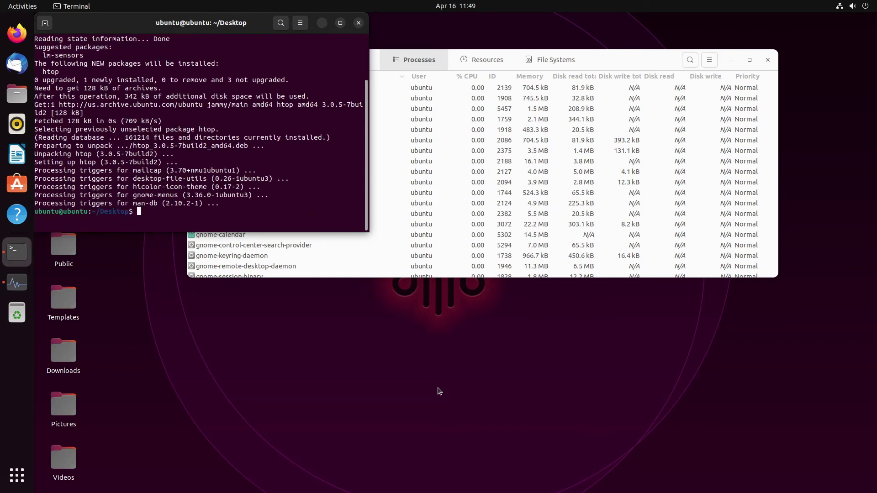
pyautogui.write('htop')
pyautogui.press('Return')
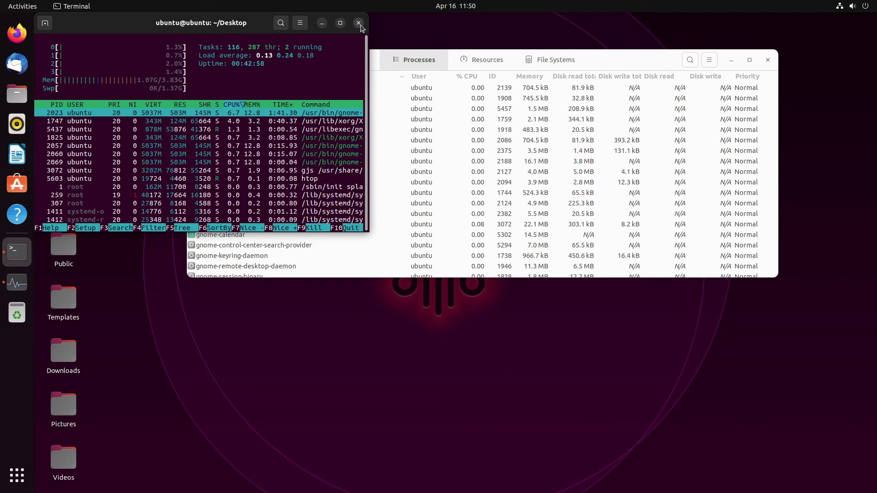
# Close the htop terminal, confirming Close Terminal, and switch System Monitor to its Resources graphs.
pyautogui.click(361, 26)
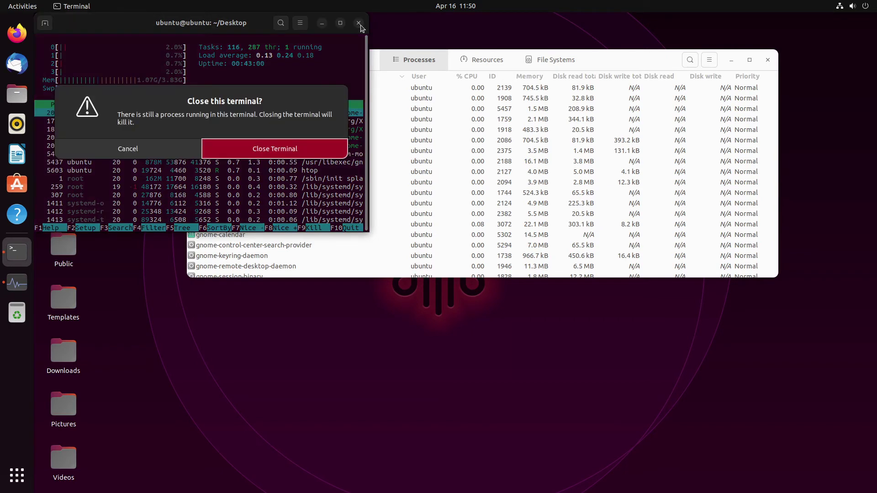
pyautogui.click(307, 158)
pyautogui.click(477, 62)
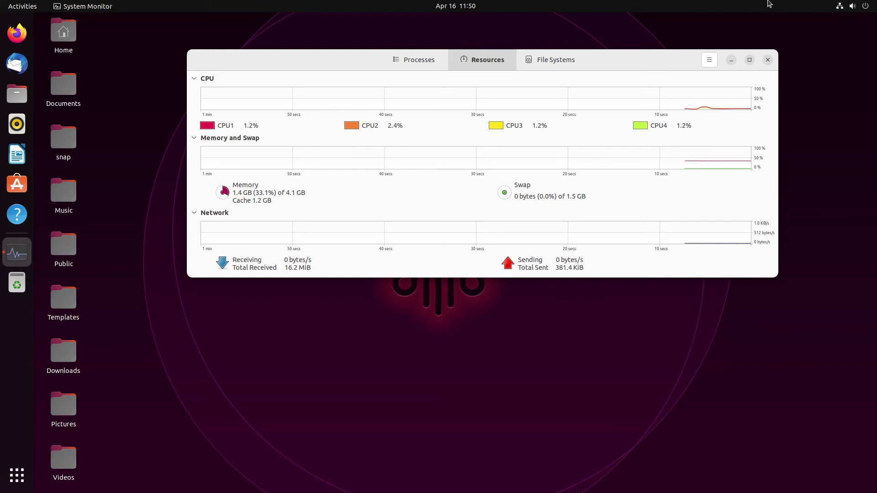
# Close System Monitor, move snap, Music and Public across the desktop, and drop Templates into Documents.
pyautogui.click(769, 63)
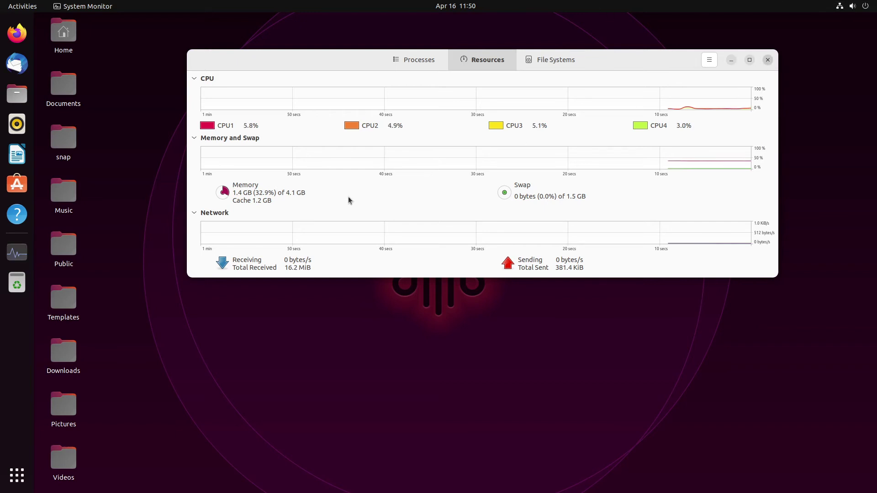
pyautogui.moveTo(80, 144); pyautogui.dragTo(545, 192)
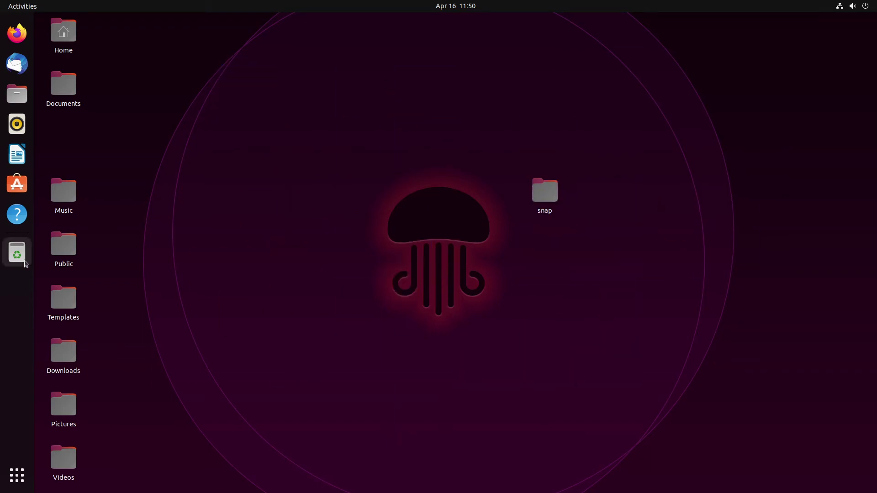
pyautogui.moveTo(64, 192); pyautogui.dragTo(304, 139)
pyautogui.moveTo(63, 247); pyautogui.dragTo(485, 139)
pyautogui.moveTo(84, 287); pyautogui.dragTo(64, 85)
# Open the home folder in Files, close it, then open and dismiss the desktop's context menu.
pyautogui.click(18, 94)
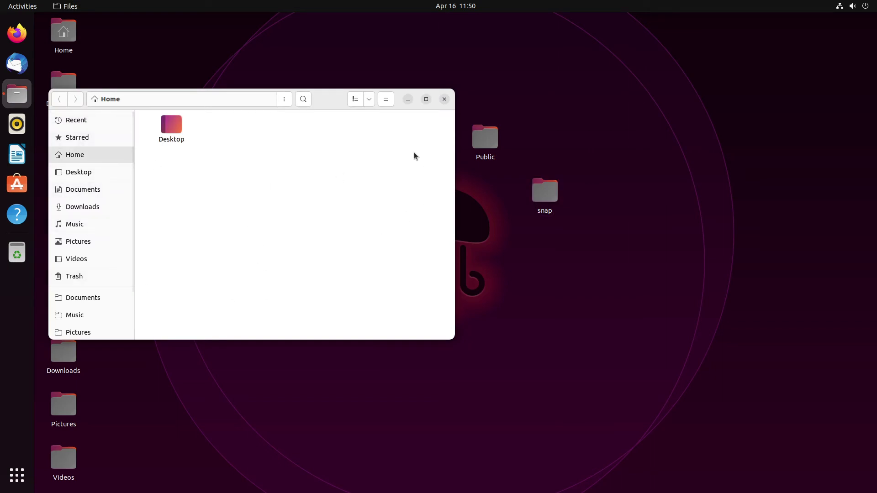
pyautogui.click(445, 99)
pyautogui.rightClick(190, 270)
pyautogui.click(235, 221)
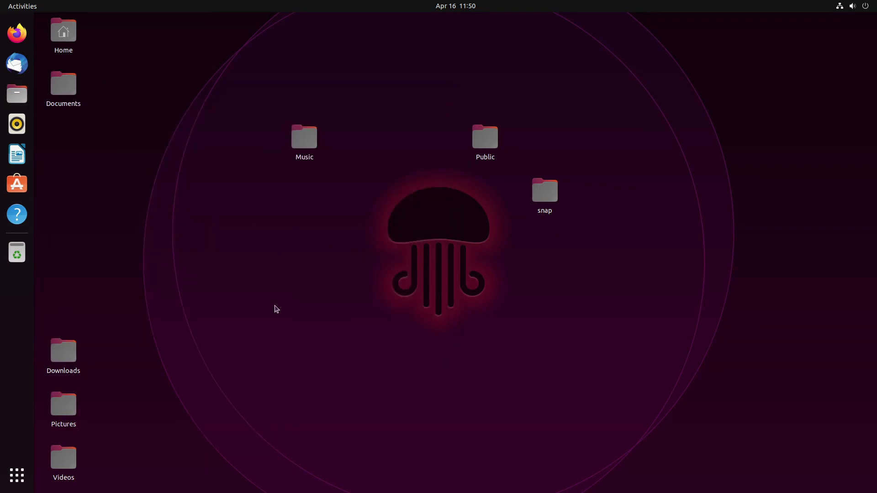
# Open a terminal in the Desktop folder and go up one level with cd ...
pyautogui.rightClick(284, 265)
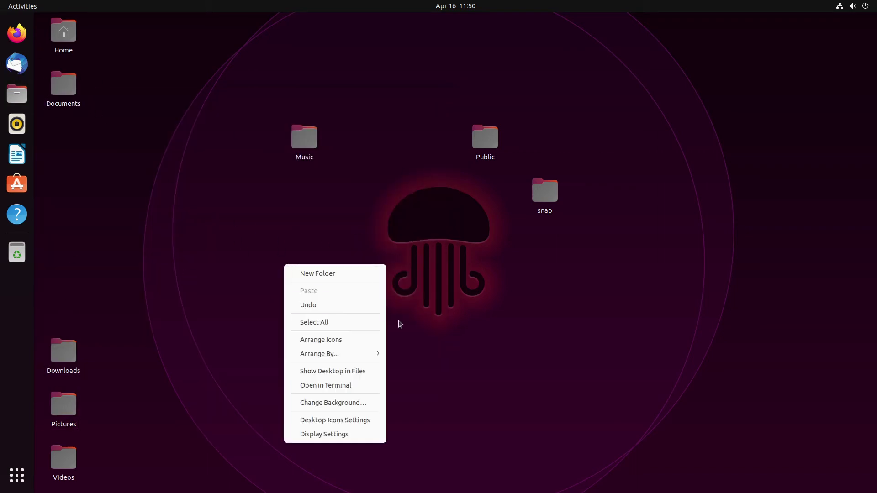
pyautogui.click(357, 393)
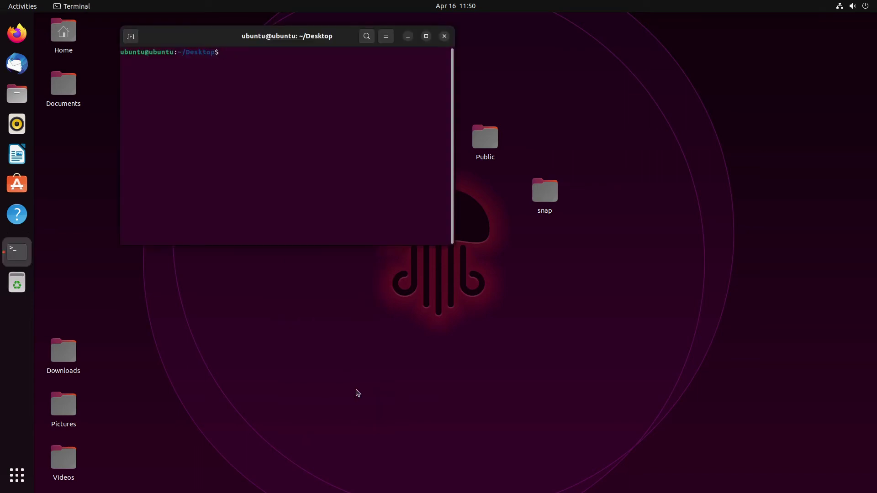
pyautogui.write('cd Doc')
pyautogui.press('BackSpace')
pyautogui.press('BackSpace')
pyautogui.press('BackSpace')
pyautogui.press('BackSpace')
pyautogui.write('..')
pyautogui.press('Return')
pyautogui.write('cd ..')
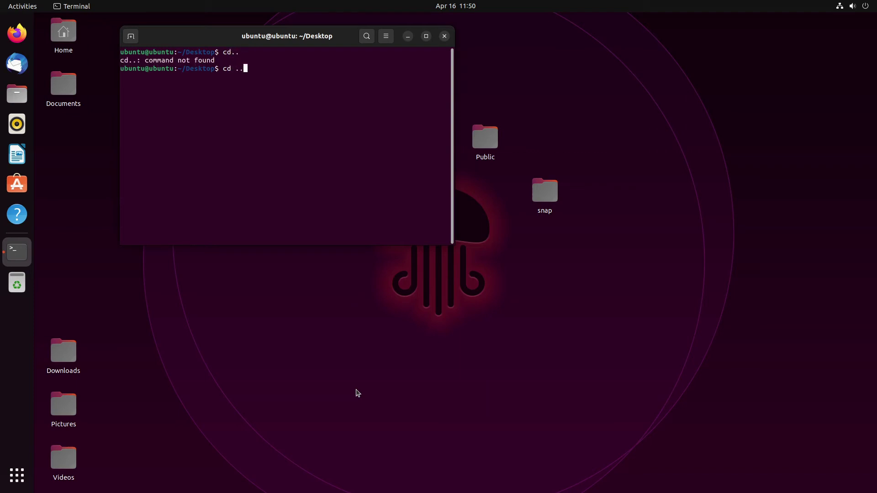
pyautogui.press('Return')
# Change into Desktop/ then Documents/ using Tab completion, and cancel the line with Ctrl+C.
pyautogui.write('cd De')
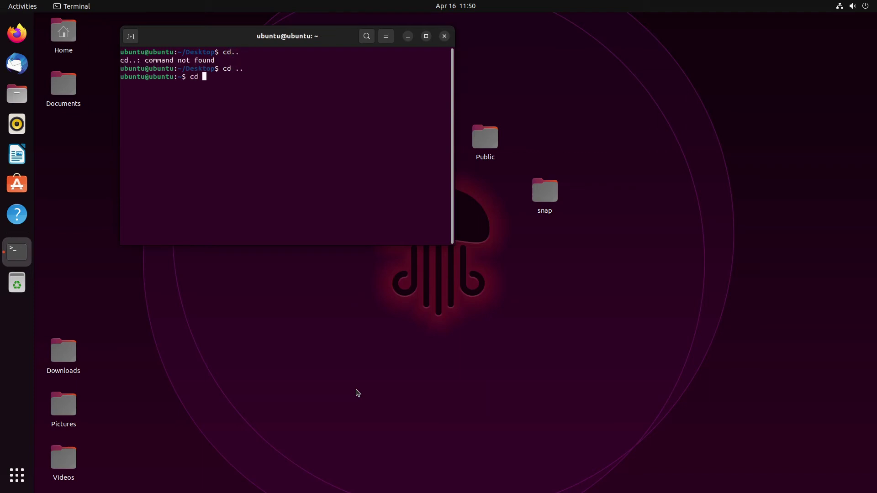
pyautogui.press('Tab')
pyautogui.press('Return')
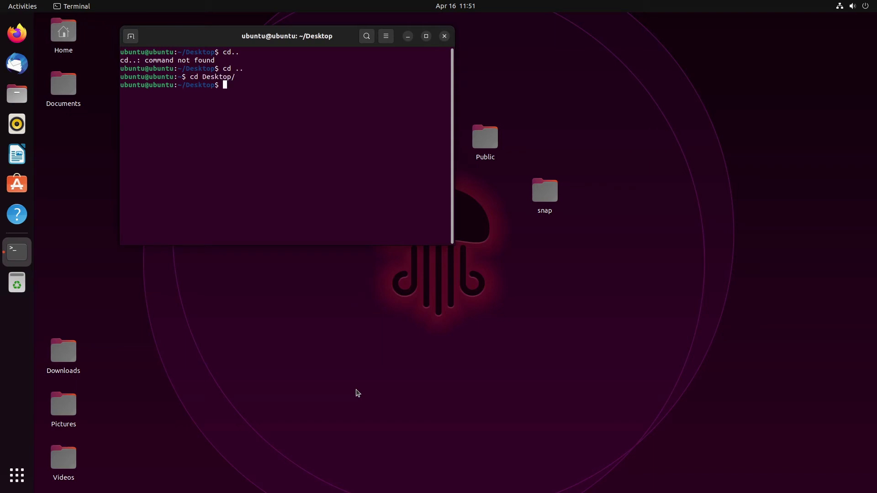
pyautogui.write('cd doc')
pyautogui.press('BackSpace')
pyautogui.press('BackSpace')
pyautogui.press('BackSpace')
pyautogui.write('Doc')
pyautogui.press('Tab')
pyautogui.press('Return')
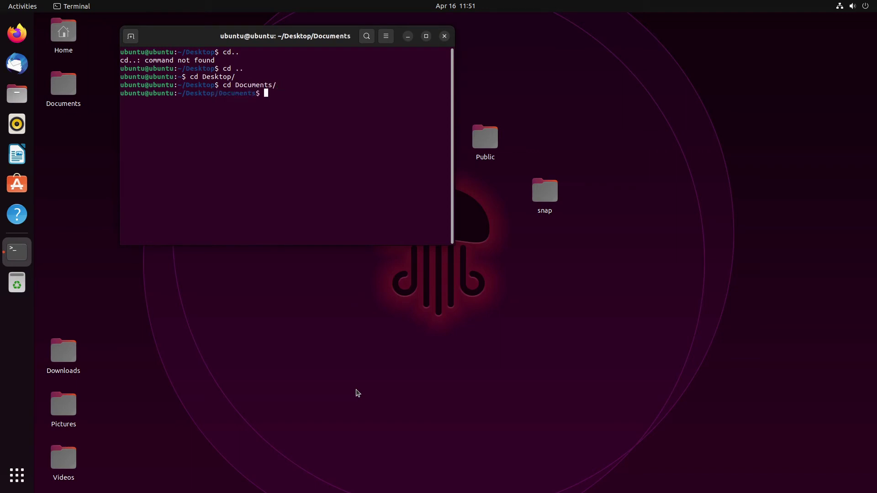
pyautogui.hotkey('ctrl', 'c')
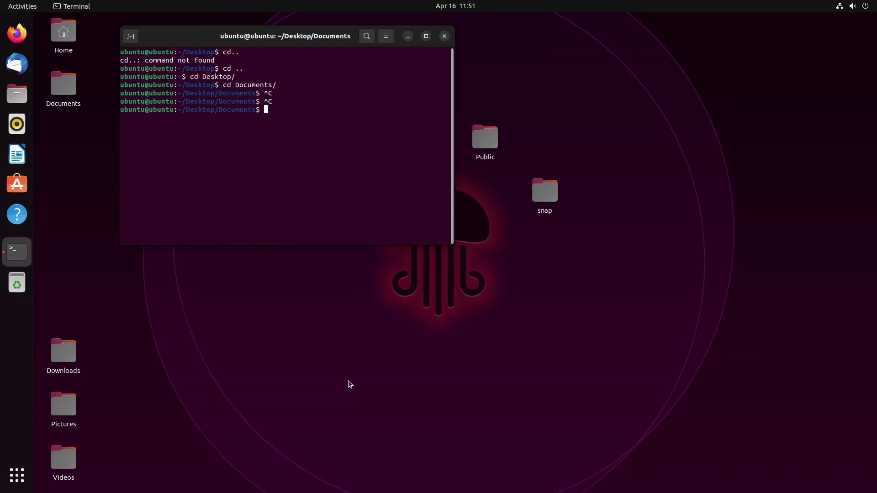
# Close the terminal, switch to the second workspace, and bring up the application grid.
pyautogui.click(444, 37)
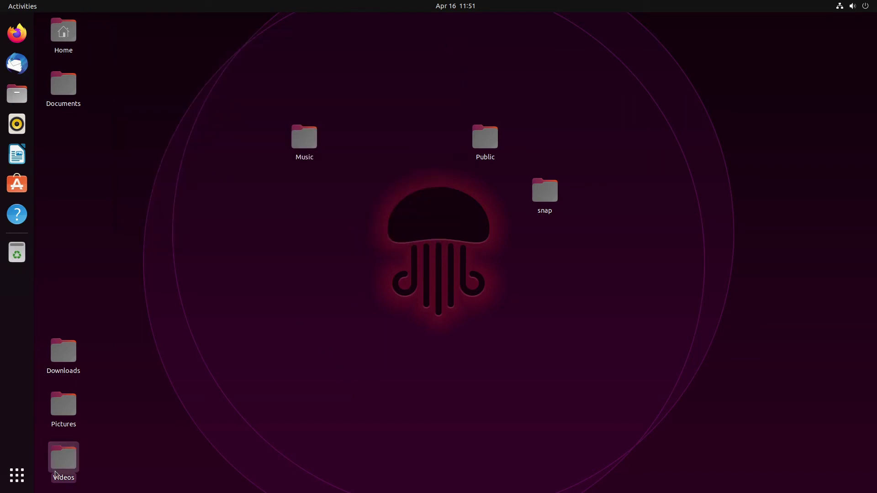
pyautogui.click(17, 476)
pyautogui.scroll(-1, 592, 248)
pyautogui.click(556, 118)
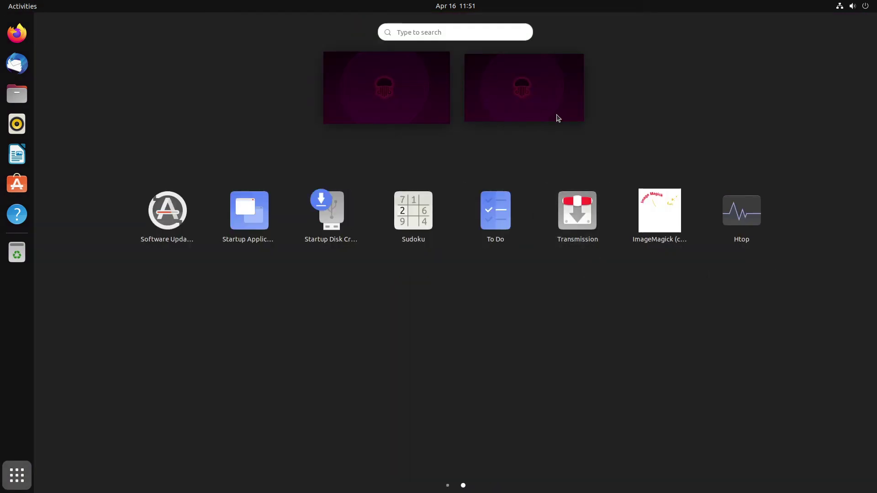
pyautogui.click(18, 476)
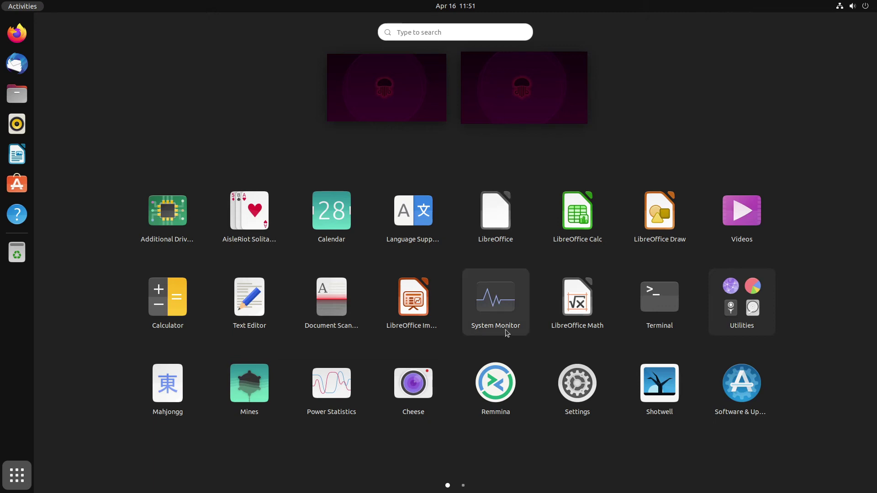
# Scroll back and forth between the app grid pages and return to the first page.
pyautogui.scroll(-1, 506, 333)
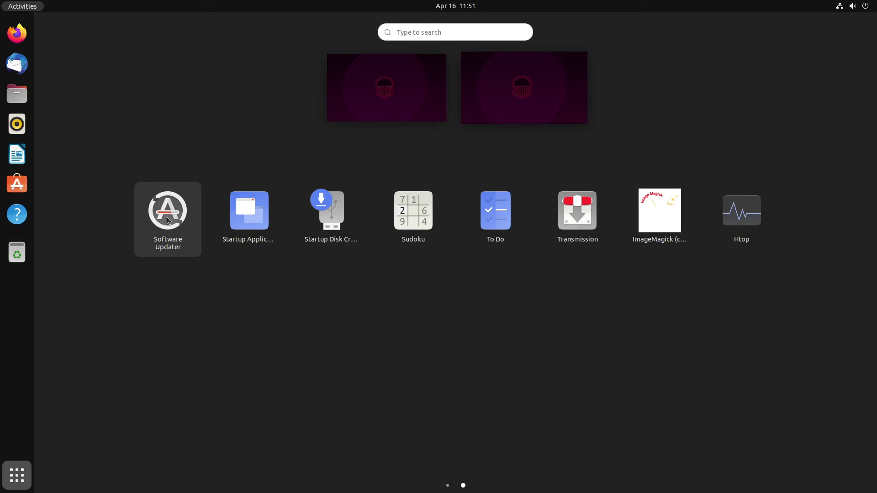
pyautogui.scroll(1, 315, 300)
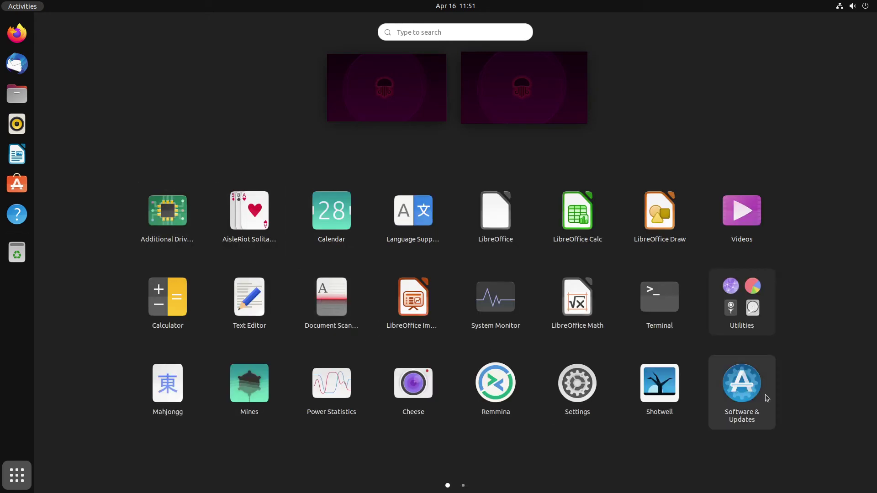
pyautogui.scroll(-1, 766, 394)
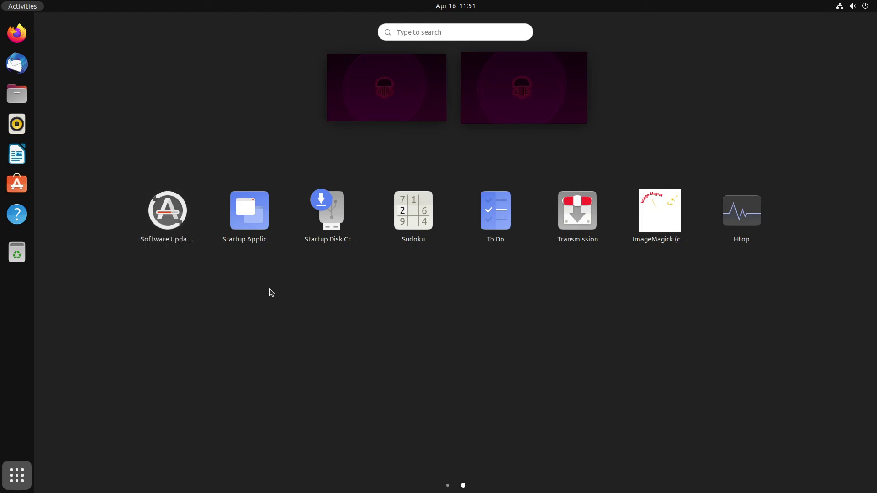
pyautogui.scroll(1, 744, 382)
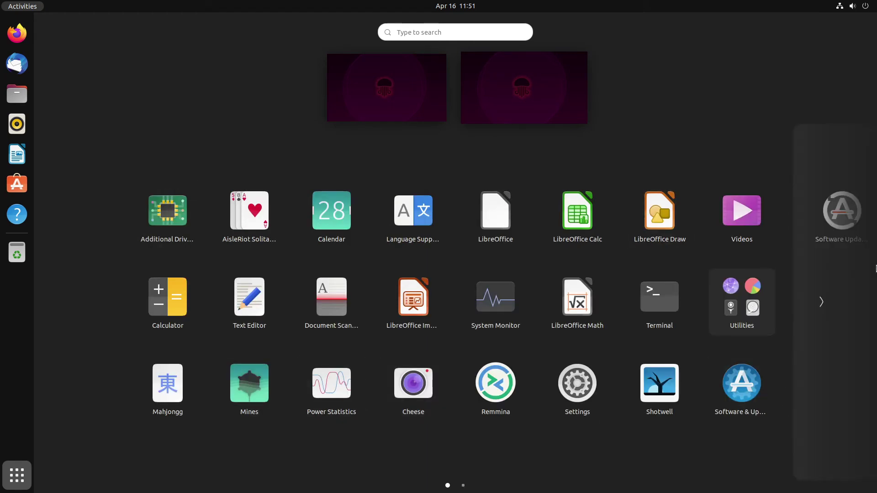
pyautogui.scroll(-1, 611, 245)
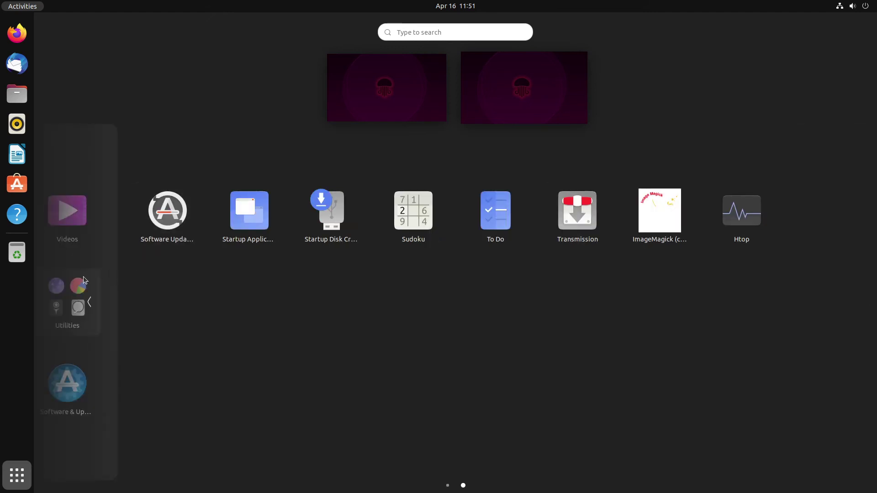
pyautogui.click(83, 276)
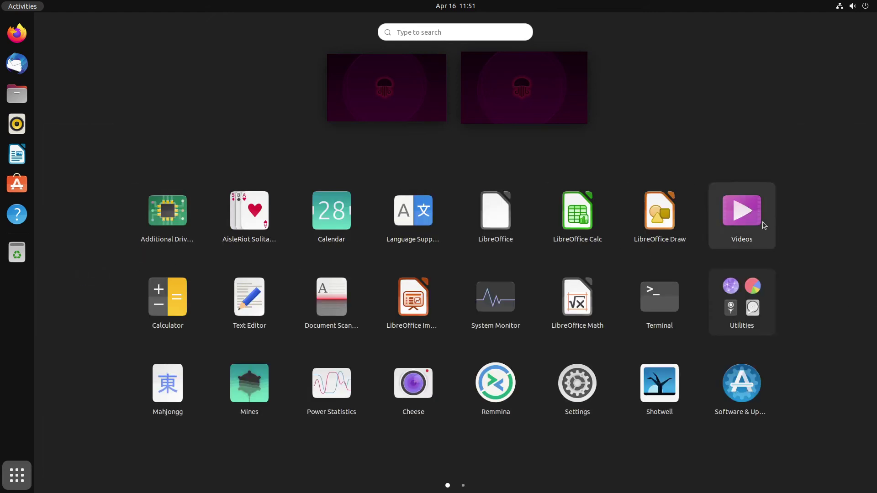
pyautogui.click(763, 304)
pyautogui.scroll(-1, 499, 237)
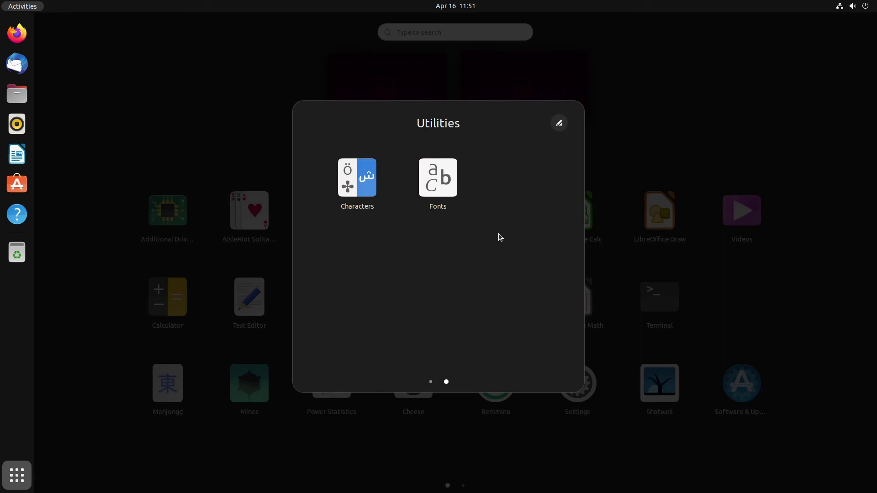
pyautogui.scroll(1, 499, 236)
pyautogui.scroll(-1, 500, 237)
pyautogui.scroll(1, 501, 237)
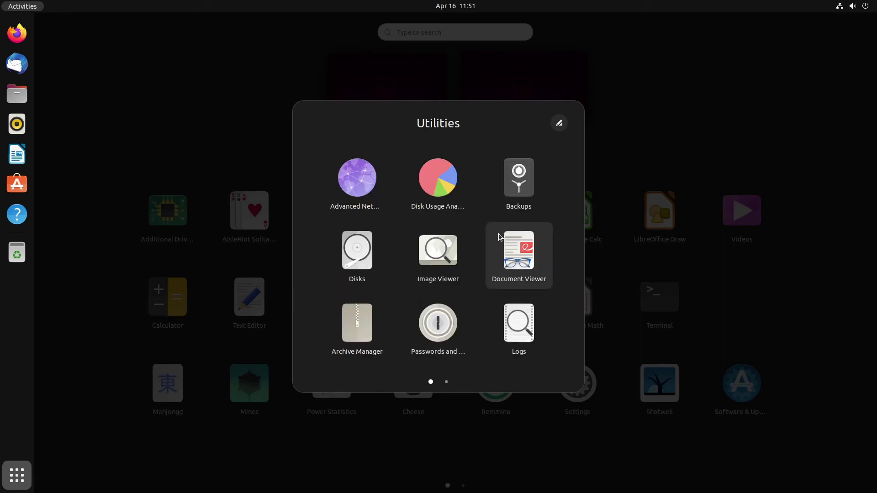
pyautogui.scroll(-1, 500, 237)
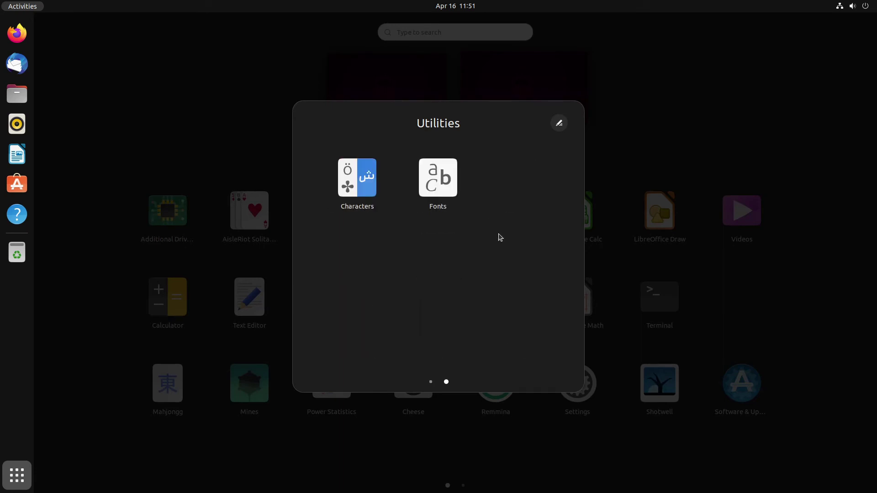
pyautogui.scroll(1, 501, 237)
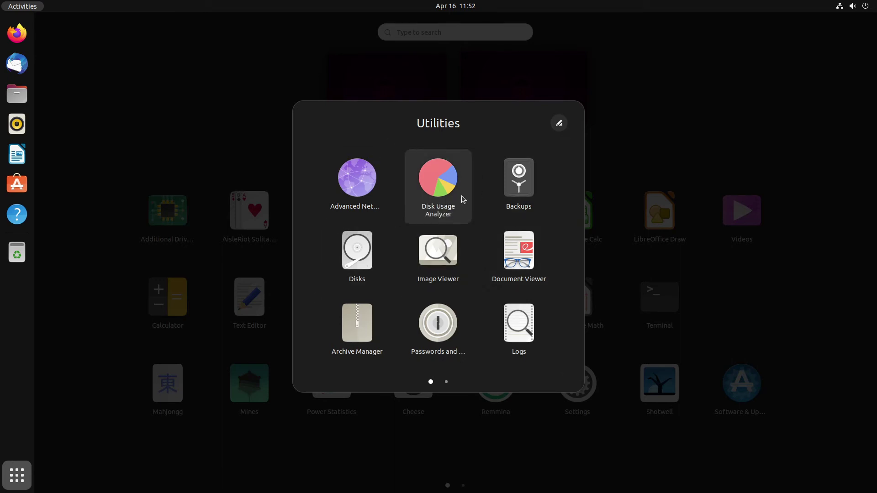
pyautogui.click(759, 203)
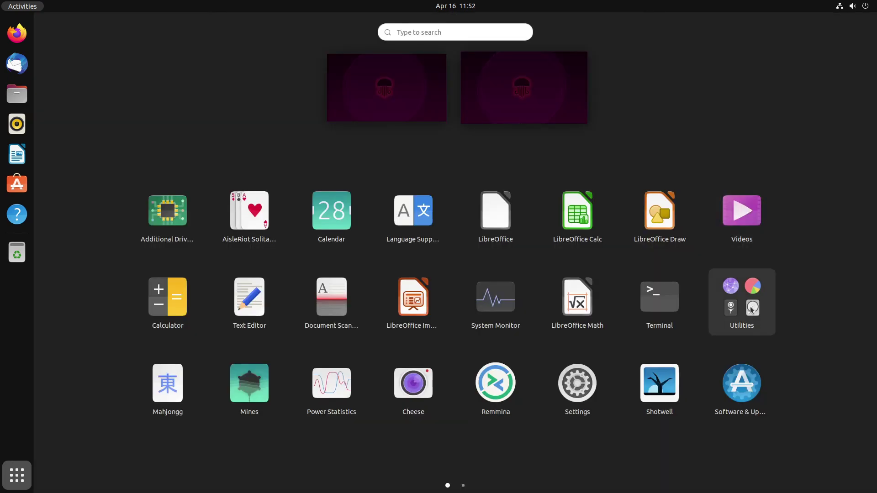
pyautogui.click(752, 310)
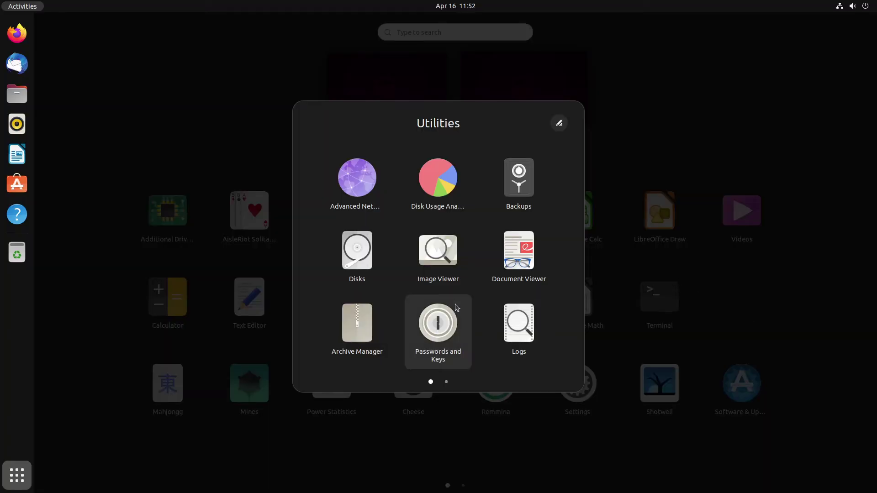
pyautogui.scroll(-1, 457, 308)
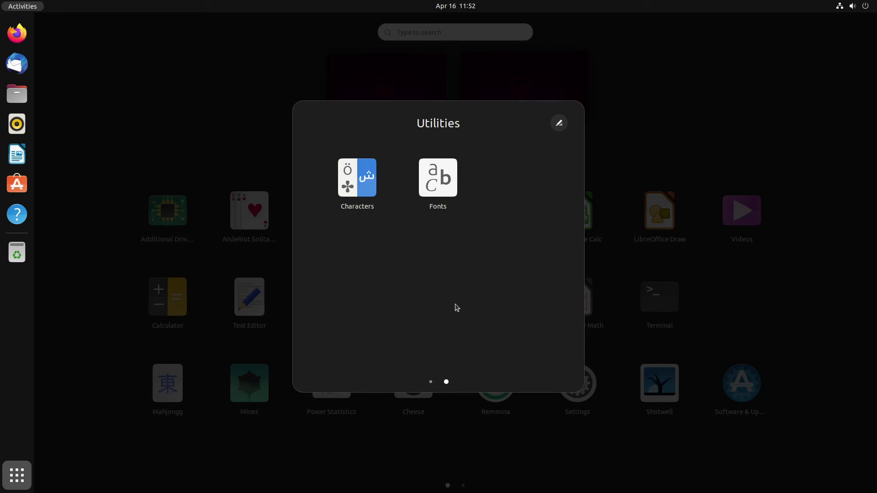
pyautogui.click(685, 117)
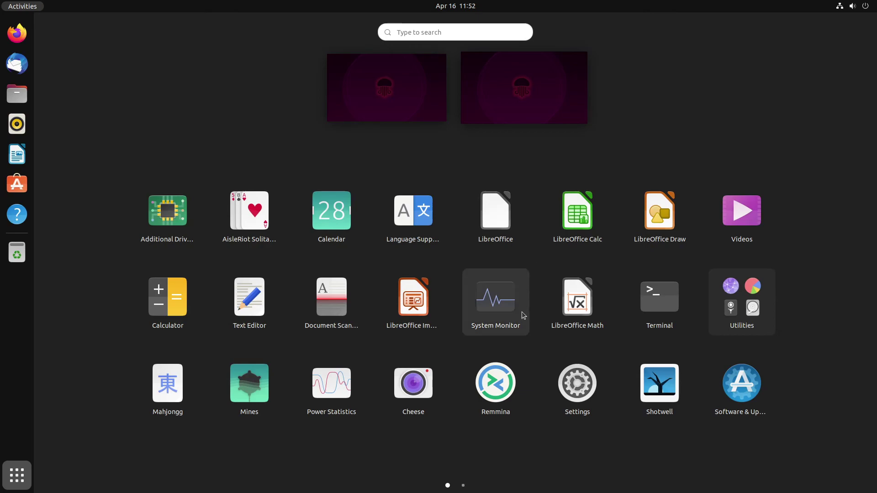
# Launch Cheese, close it after it reports no device, and search the applications for 'screen'.
pyautogui.click(417, 372)
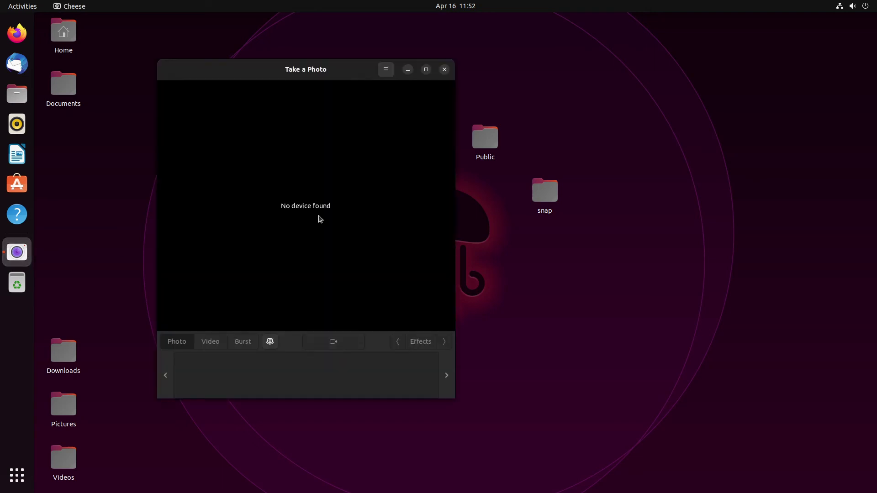
pyautogui.click(444, 69)
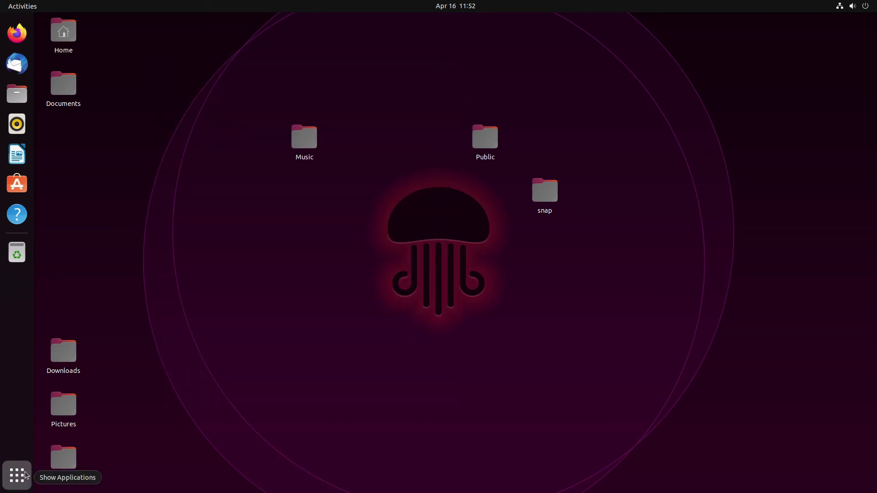
pyautogui.click(16, 475)
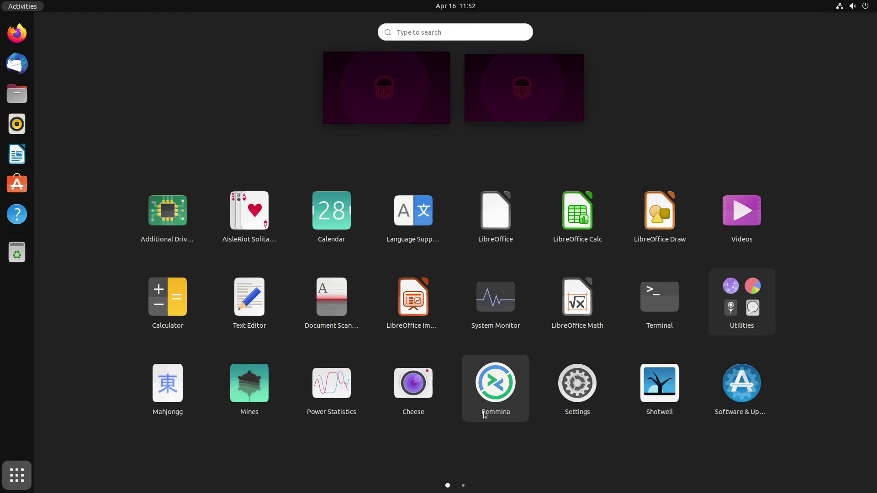
pyautogui.write('screen')
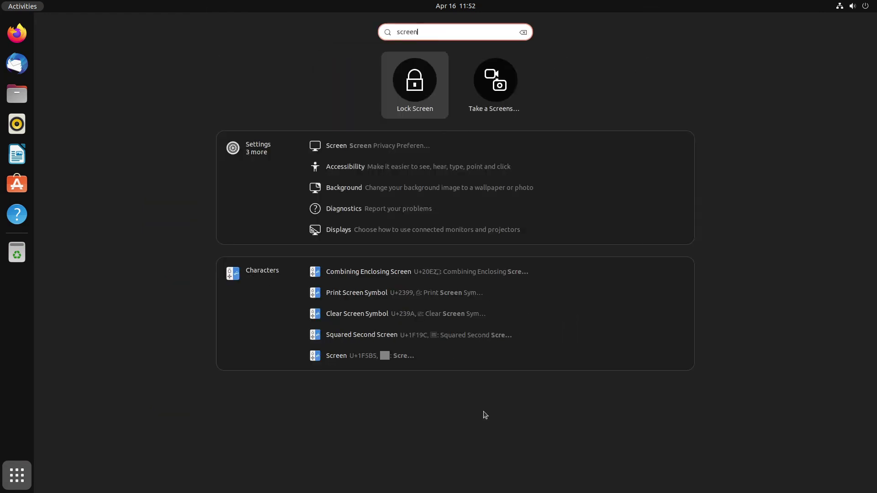
# Start Take a Screenshot and reshape the selection area around the Music folder.
pyautogui.press('Right')
pyautogui.press('Return')
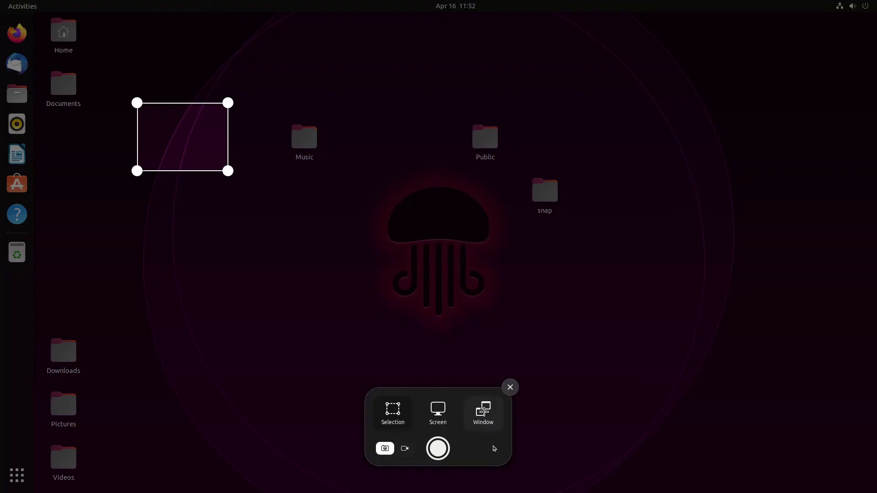
pyautogui.moveTo(198, 138); pyautogui.dragTo(286, 125)
pyautogui.moveTo(317, 158); pyautogui.dragTo(652, 245)
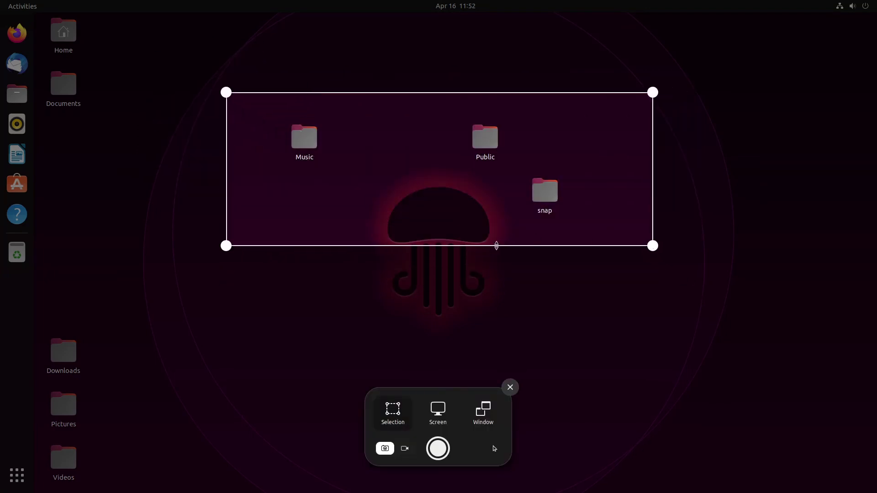
pyautogui.moveTo(495, 246); pyautogui.dragTo(469, 202)
pyautogui.moveTo(455, 170); pyautogui.dragTo(486, 288)
# Try the Screen, Window and screencast modes, redrawing the area near the bottom centre.
pyautogui.click(445, 409)
pyautogui.click(494, 420)
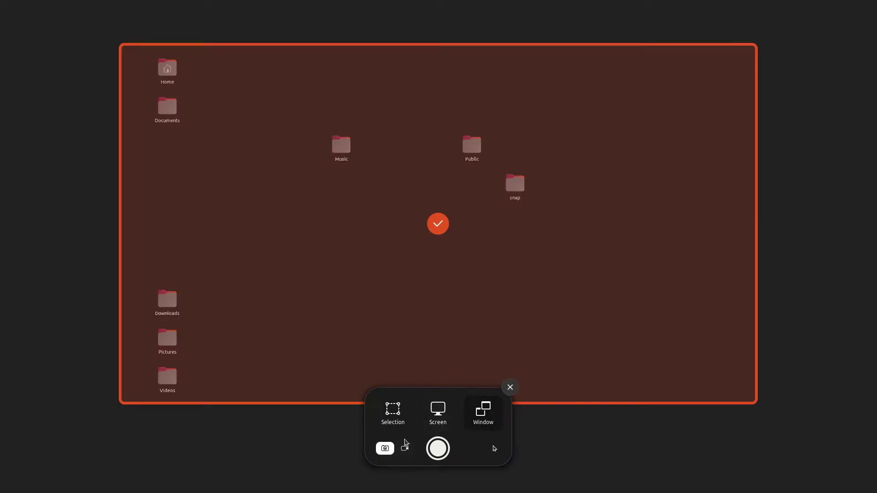
pyautogui.click(405, 449)
pyautogui.moveTo(437, 245); pyautogui.dragTo(408, 130)
pyautogui.moveTo(658, 204); pyautogui.dragTo(638, 401)
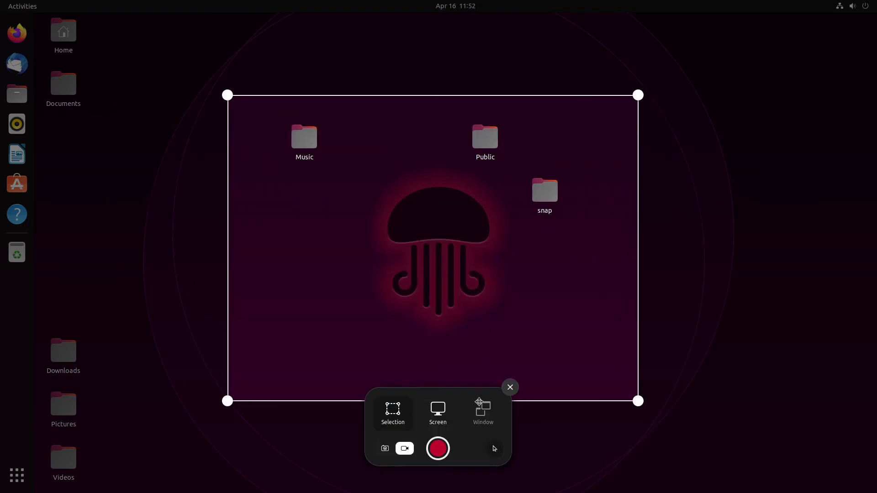
pyautogui.moveTo(476, 447); pyautogui.dragTo(328, 292)
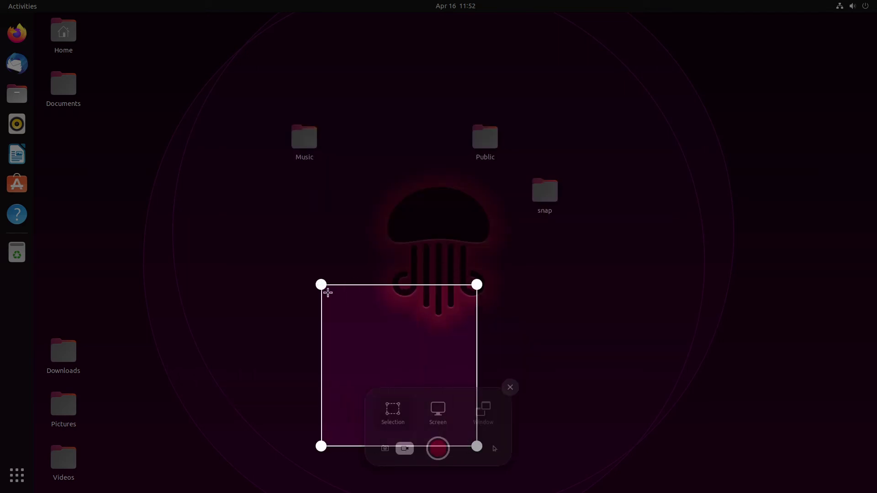
# Switch back to still screenshot, adjust the selected rectangle, and capture it.
pyautogui.click(392, 452)
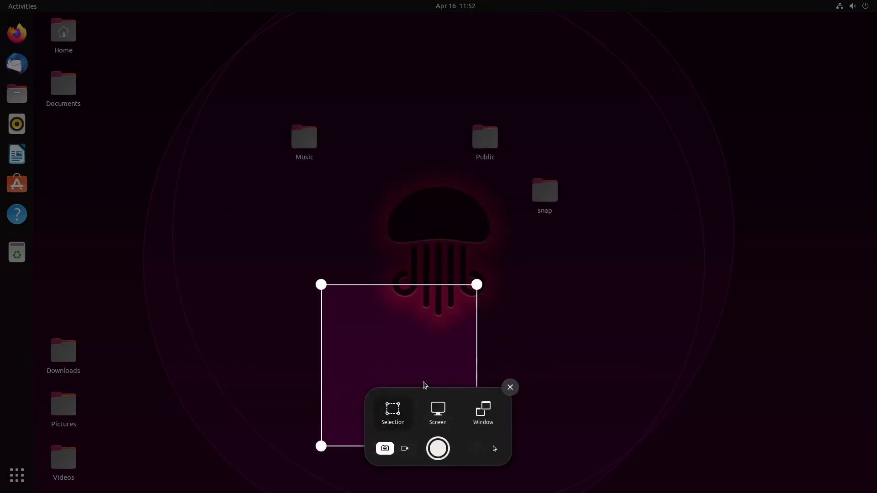
pyautogui.moveTo(433, 387); pyautogui.dragTo(477, 418)
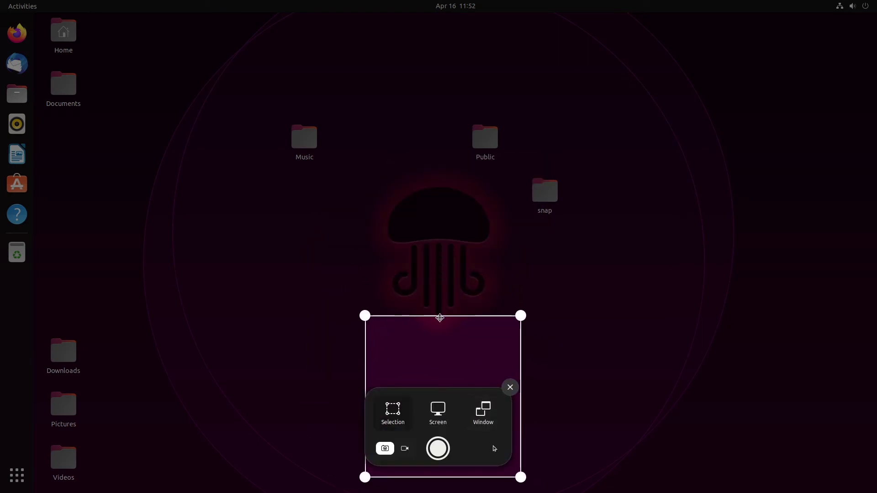
pyautogui.moveTo(438, 316); pyautogui.dragTo(438, 201)
pyautogui.moveTo(368, 371); pyautogui.dragTo(298, 354)
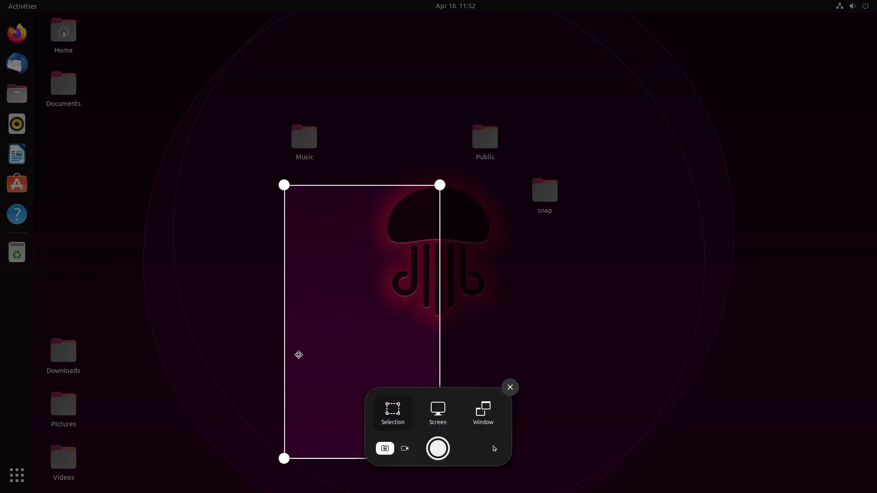
pyautogui.moveTo(437, 357); pyautogui.dragTo(639, 361)
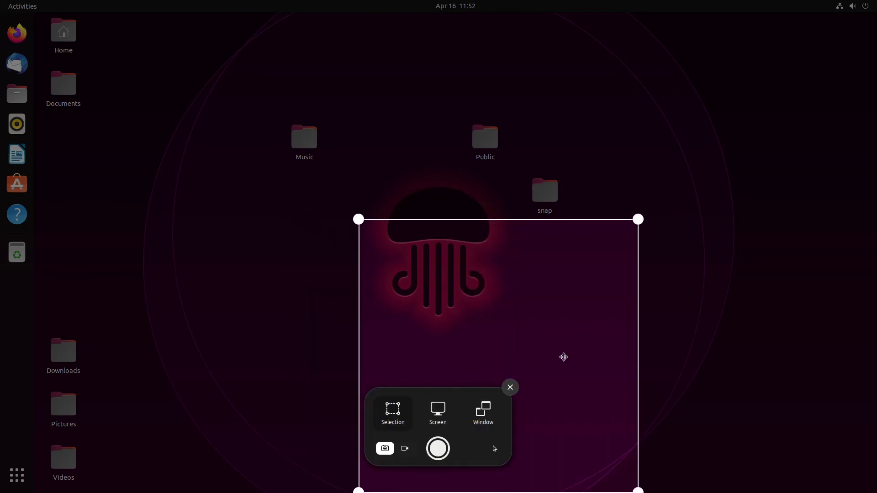
pyautogui.moveTo(359, 346); pyautogui.dragTo(215, 347)
pyautogui.click(431, 453)
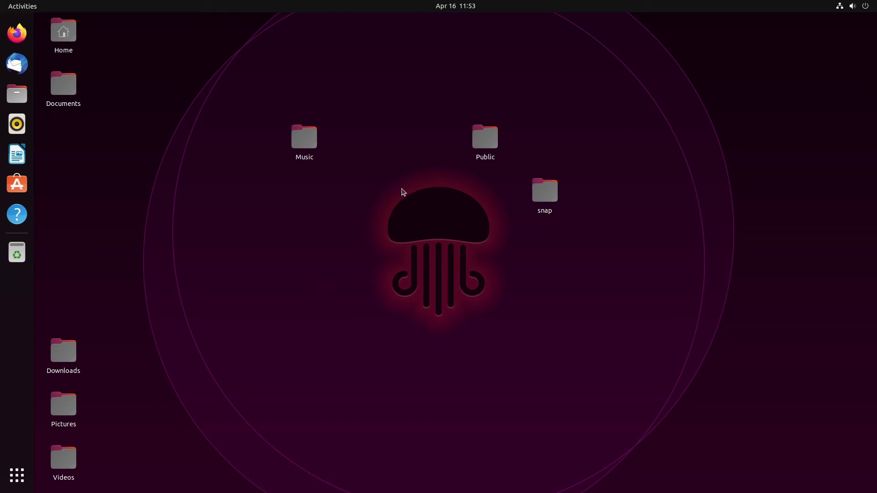
pyautogui.click(16, 94)
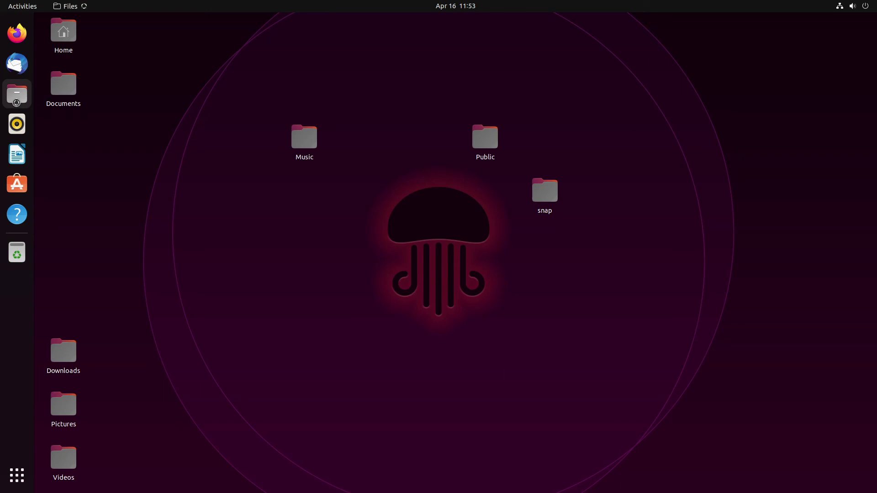
pyautogui.click(388, 100)
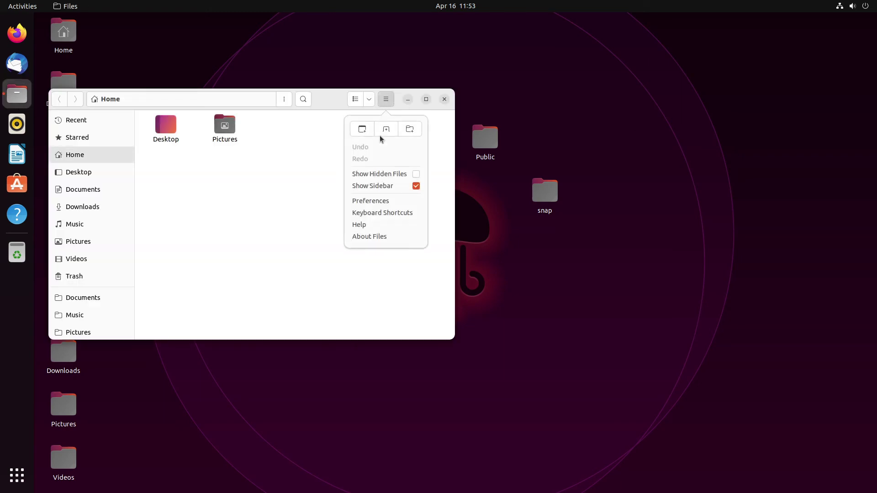
pyautogui.click(379, 236)
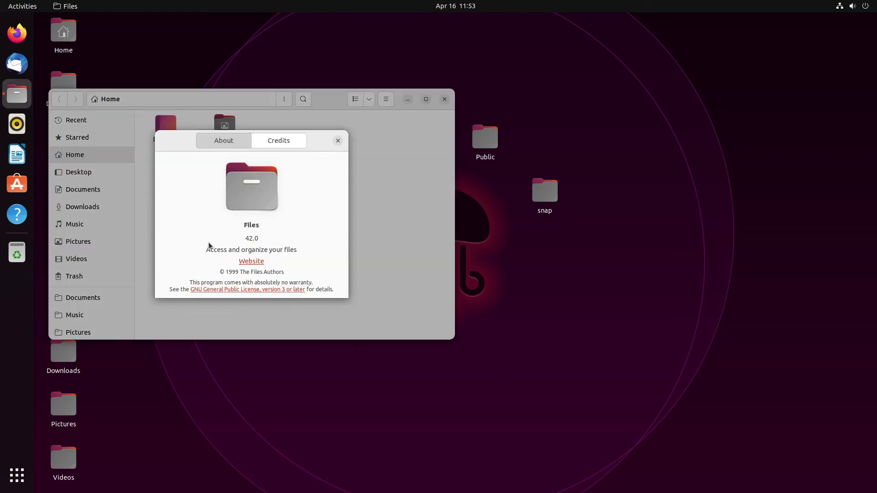
pyautogui.moveTo(256, 238); pyautogui.dragTo(236, 236)
pyautogui.click(338, 141)
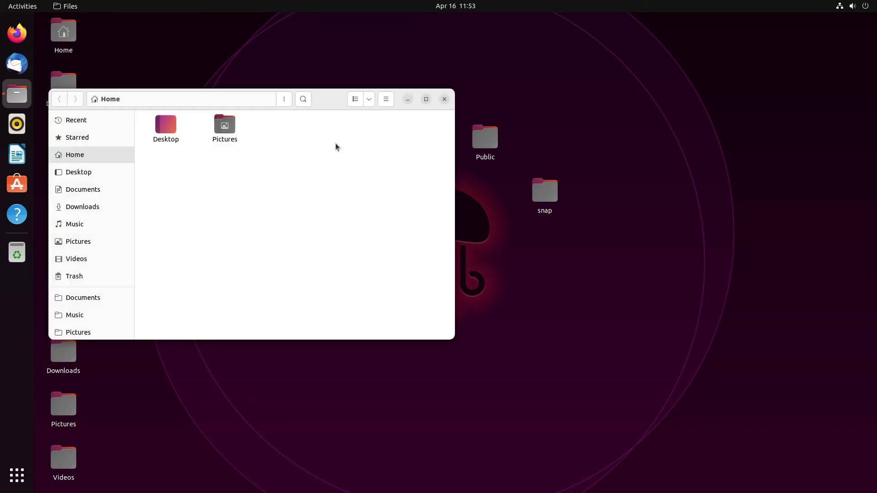
pyautogui.click(444, 99)
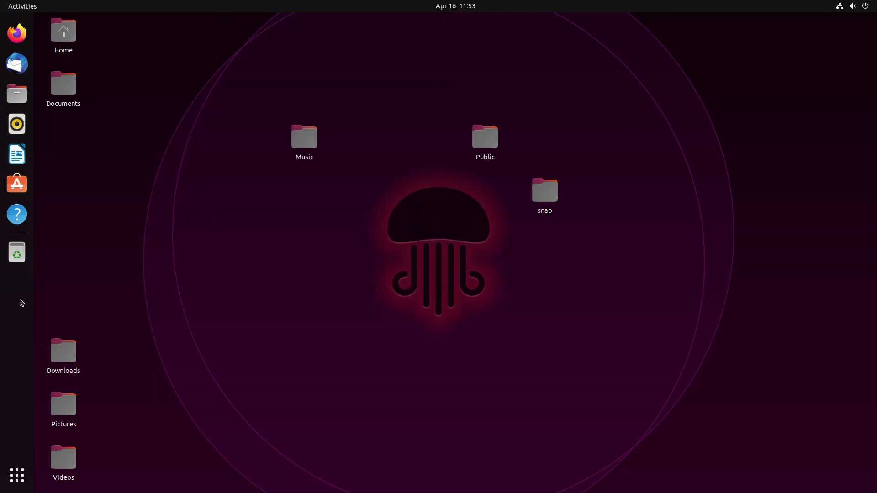
pyautogui.click(19, 184)
pyautogui.rightClick(361, 329)
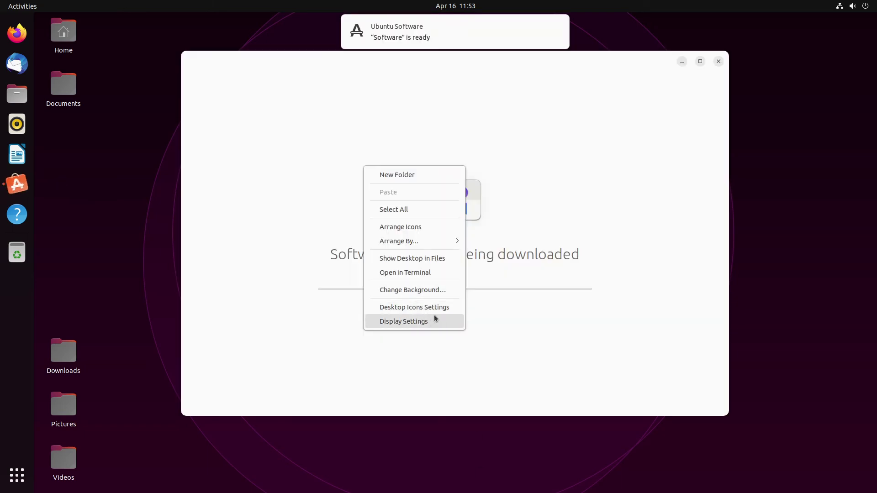
pyautogui.click(560, 105)
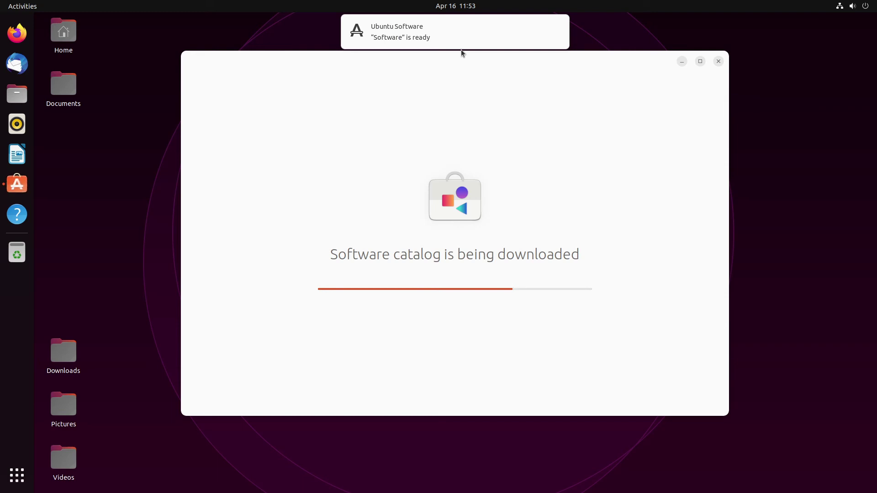
pyautogui.click(487, 60)
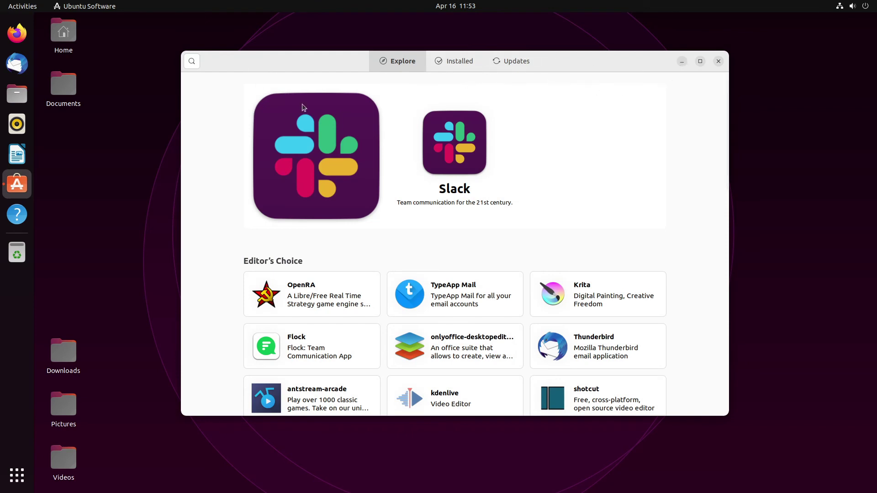
pyautogui.scroll(-1, 627, 279)
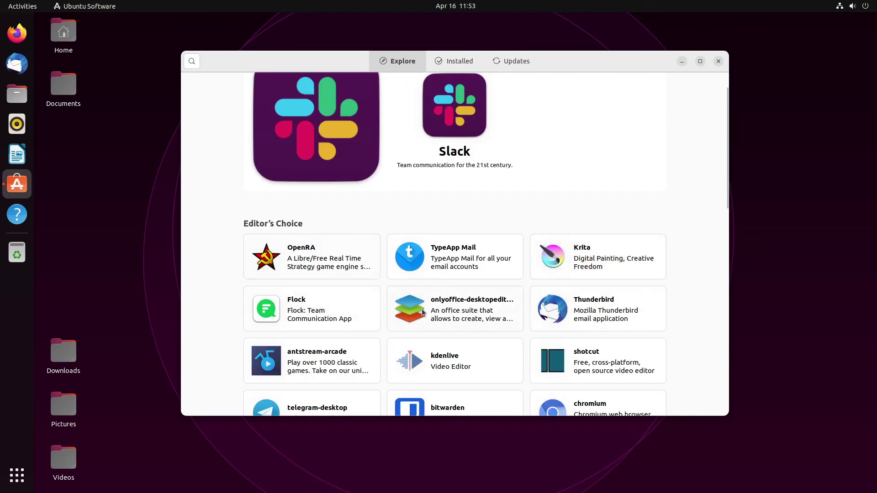
pyautogui.scroll(1, 695, 262)
pyautogui.scroll(-3, 485, 314)
pyautogui.scroll(-4, 485, 314)
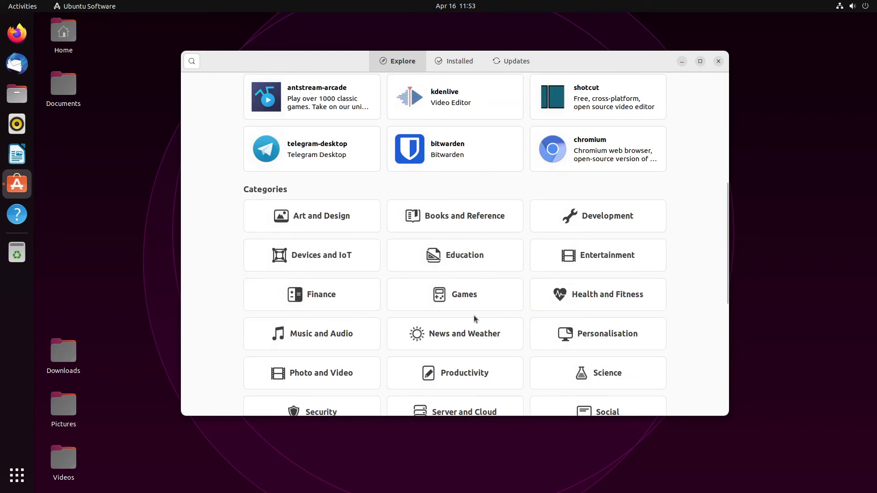
pyautogui.scroll(-7, 309, 284)
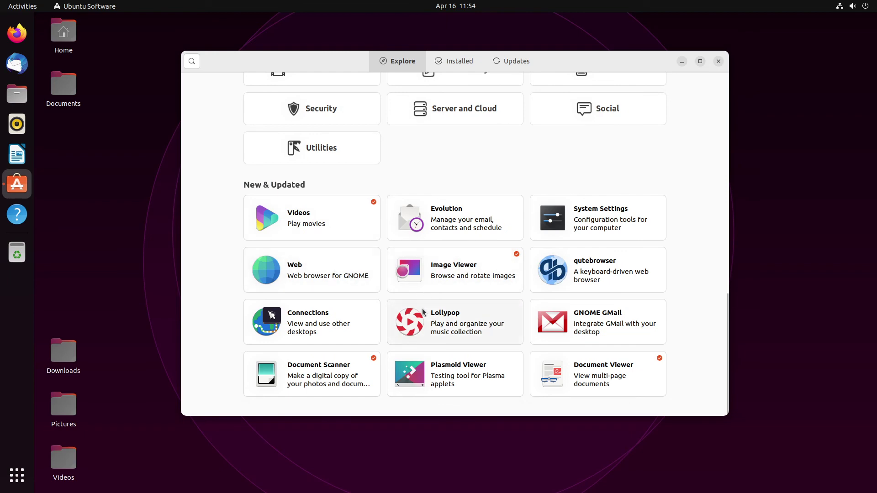
pyautogui.scroll(8, 423, 312)
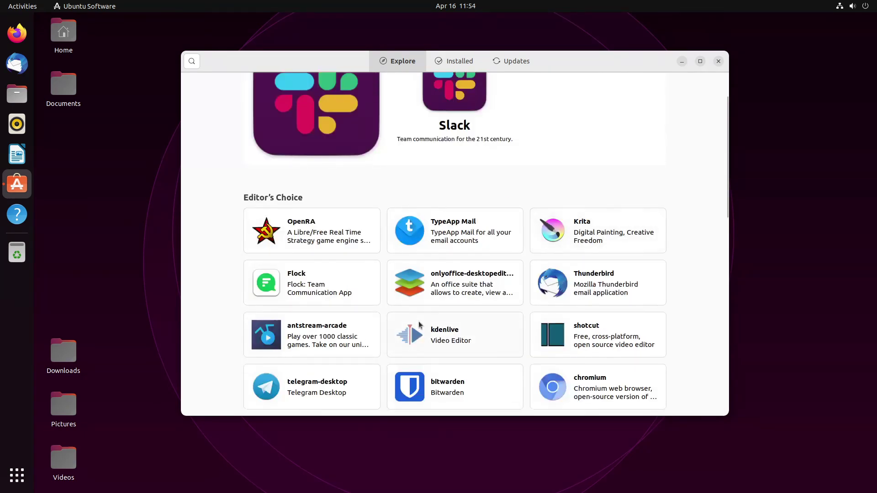
pyautogui.scroll(2, 420, 324)
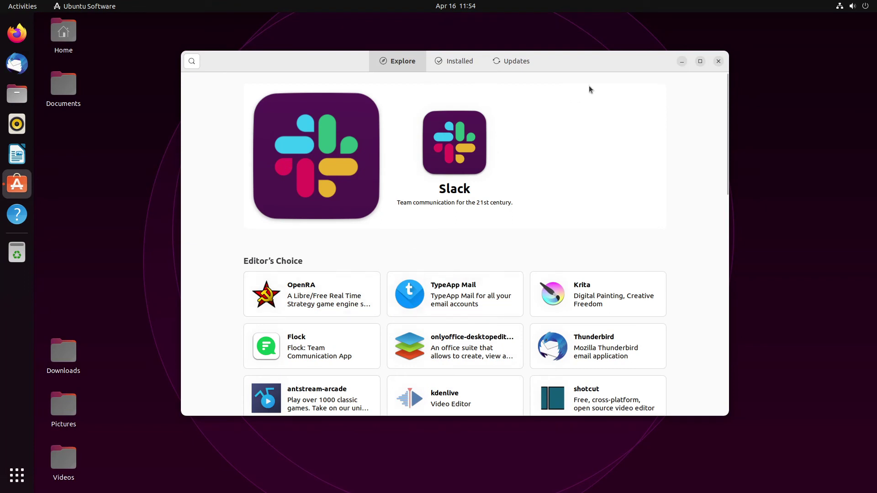
pyautogui.click(508, 69)
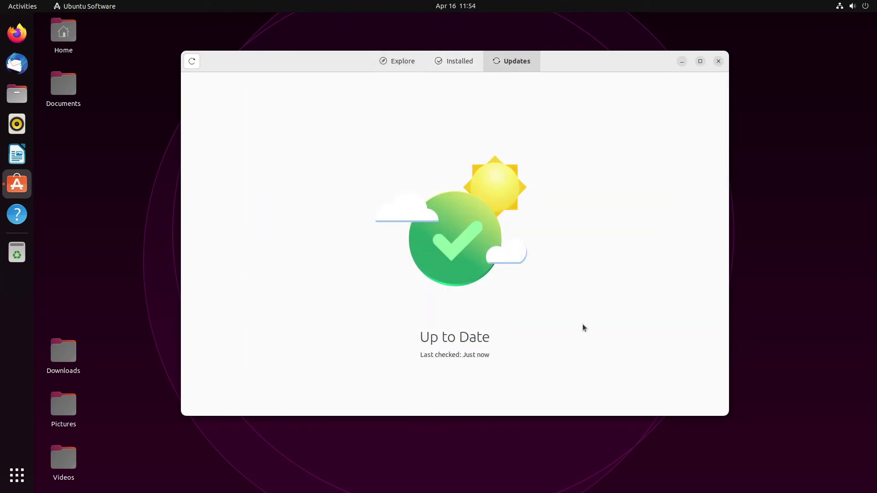
pyautogui.click(719, 61)
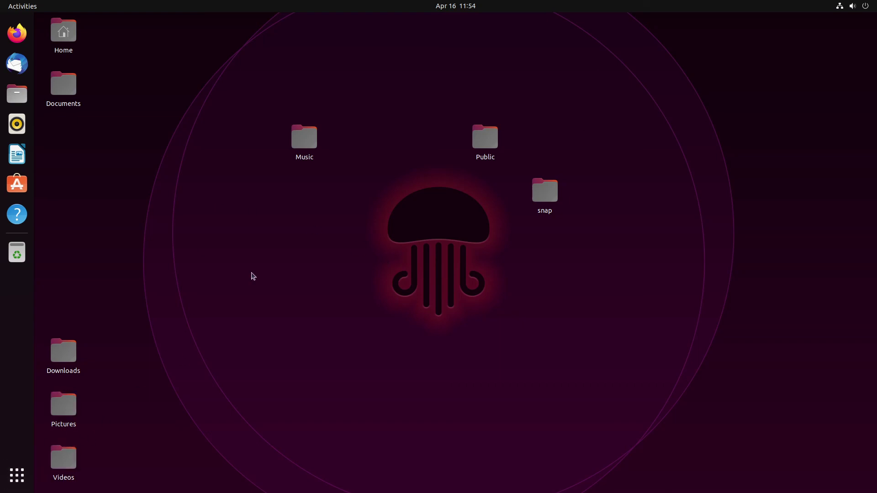
# From the desktop menu, open Settings' Appearance page and choose Dark style with the purple accent.
pyautogui.rightClick(278, 206)
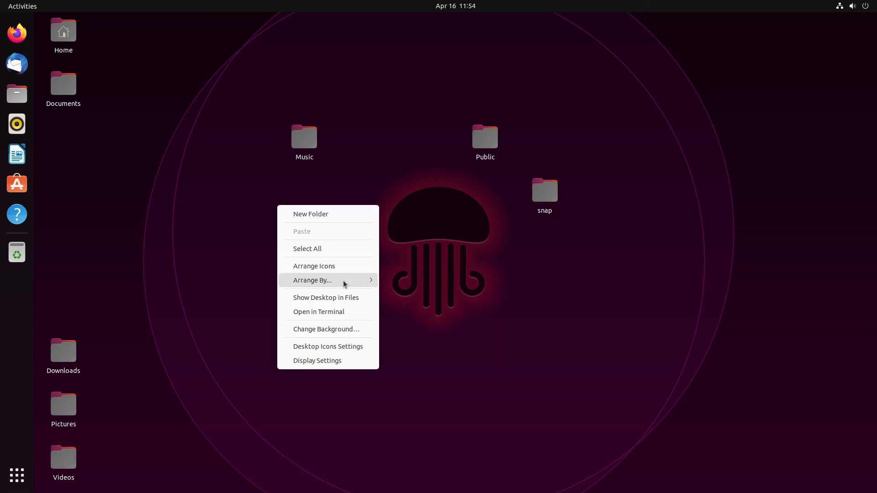
pyautogui.click(339, 361)
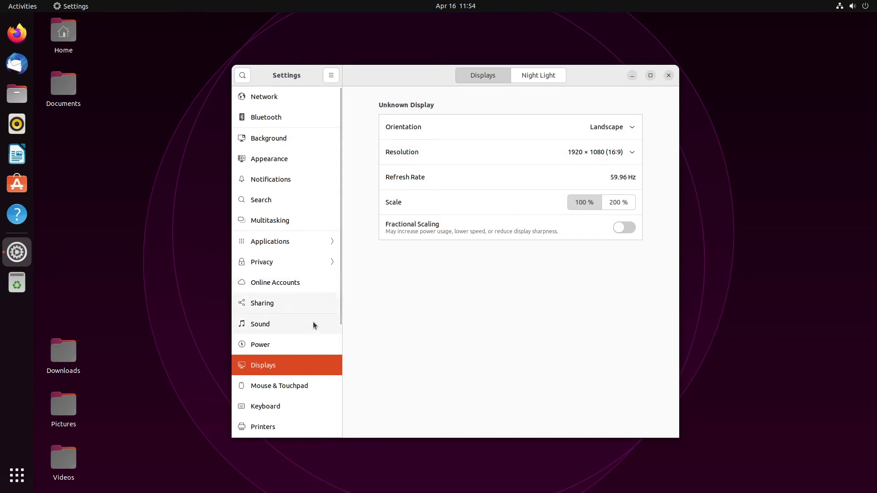
pyautogui.click(281, 163)
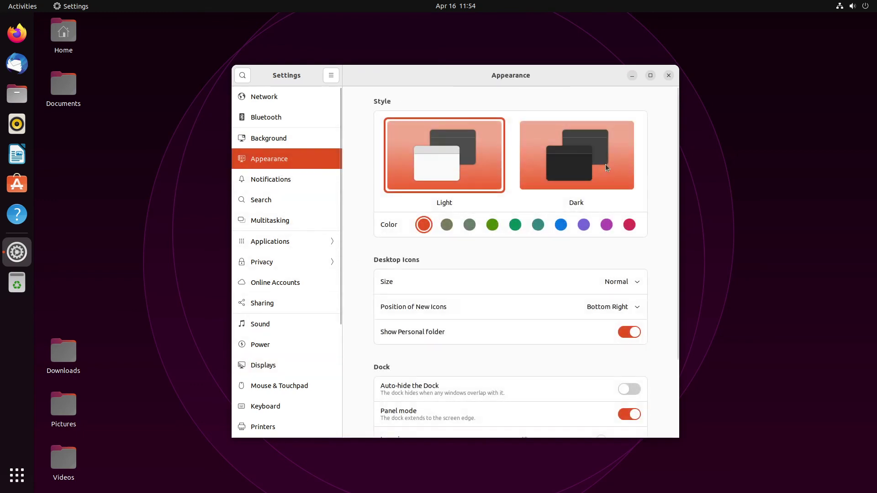
pyautogui.click(573, 164)
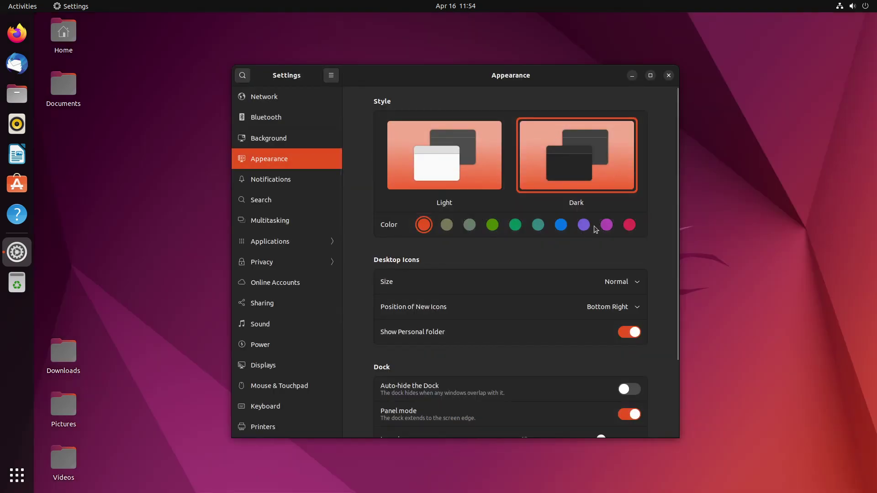
pyautogui.click(585, 228)
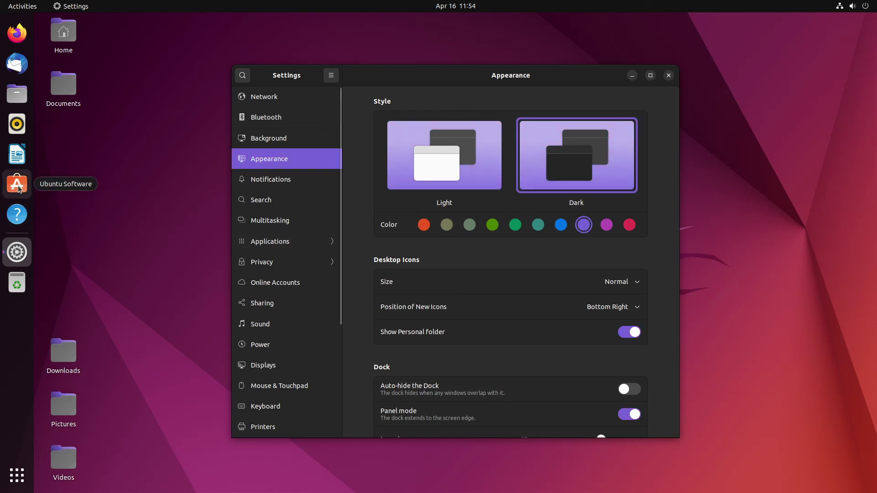
# Switch the style to Light and back to Dark, repositioning the Settings window.
pyautogui.moveTo(539, 79); pyautogui.dragTo(703, 95)
pyautogui.click(651, 174)
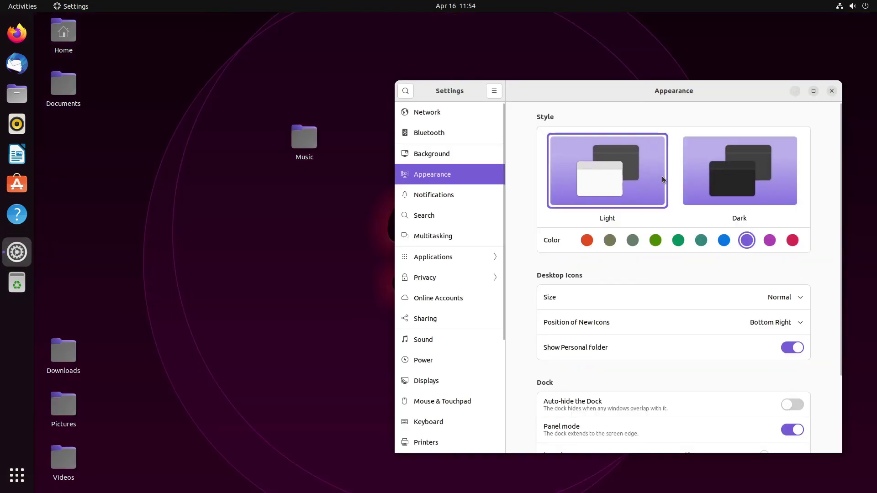
pyautogui.click(740, 171)
pyautogui.moveTo(599, 94); pyautogui.dragTo(437, 278)
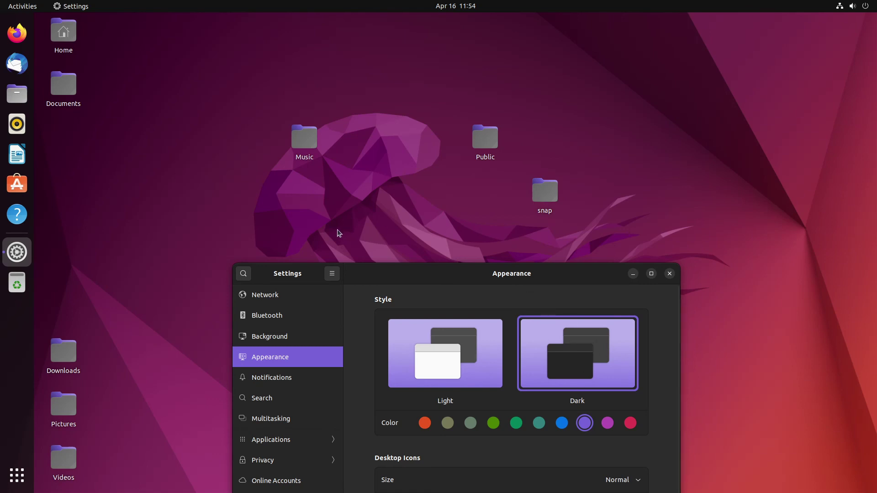
pyautogui.moveTo(378, 264); pyautogui.dragTo(385, 92)
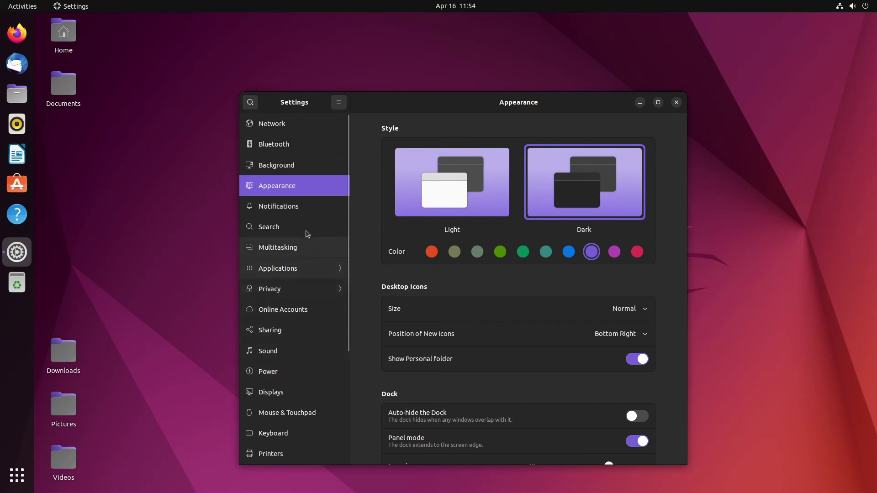
# Set the purple jellyfish wallpaper on the Background page.
pyautogui.click(300, 169)
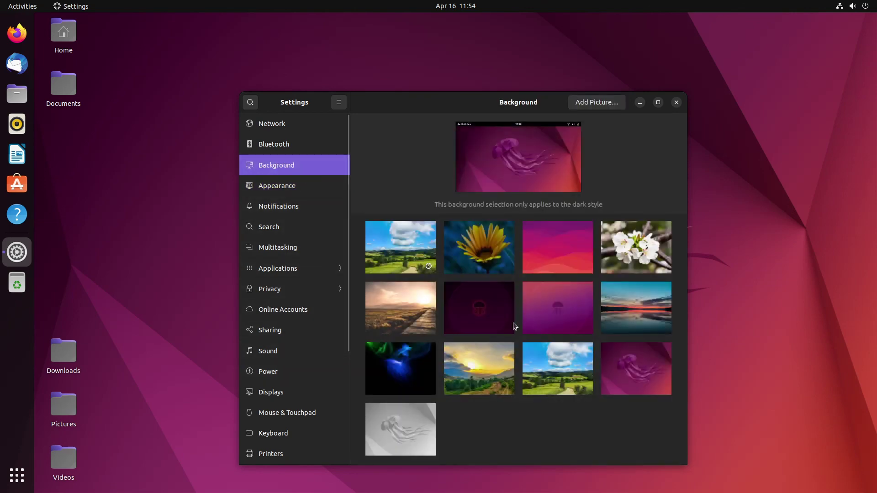
pyautogui.click(570, 319)
pyautogui.moveTo(549, 105); pyautogui.dragTo(678, 315)
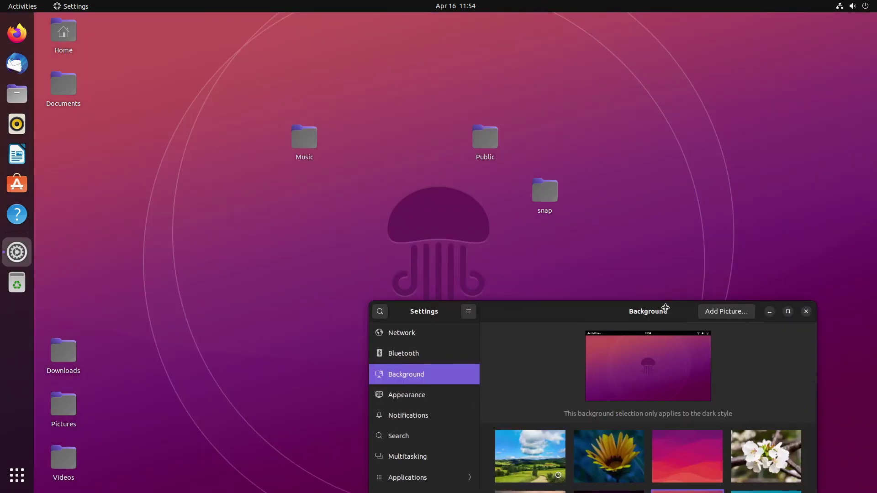
# On the Appearance page, switch to Light and back to Dark, then scroll down.
pyautogui.click(419, 395)
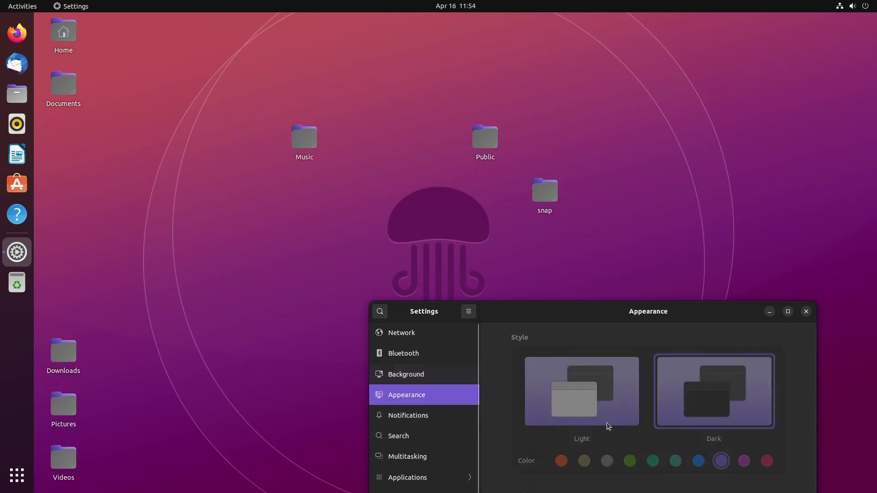
pyautogui.click(524, 400)
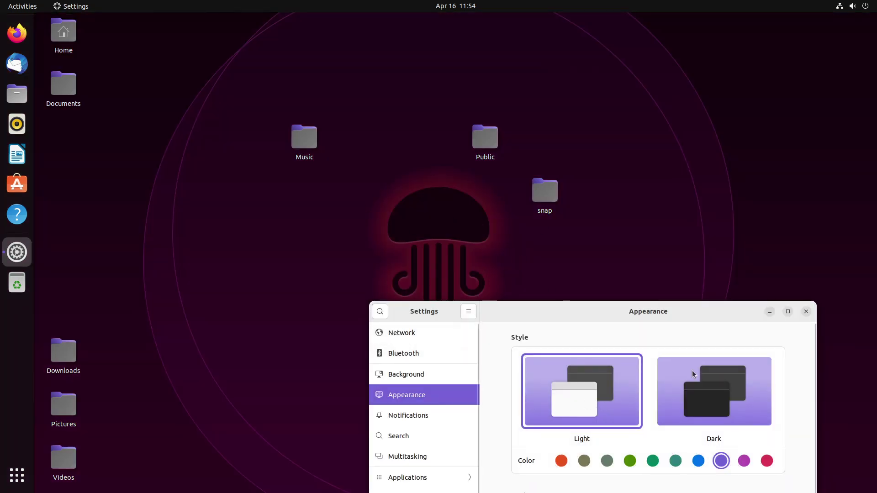
pyautogui.click(735, 404)
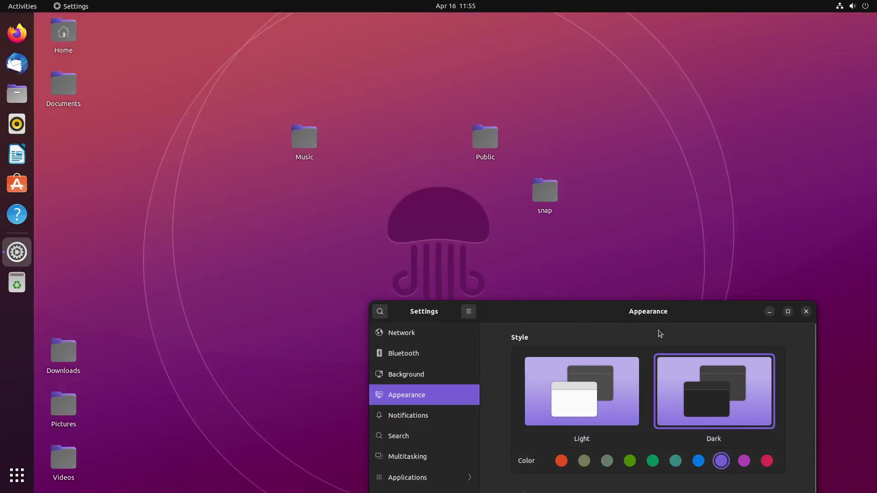
pyautogui.moveTo(637, 315); pyautogui.dragTo(409, 118)
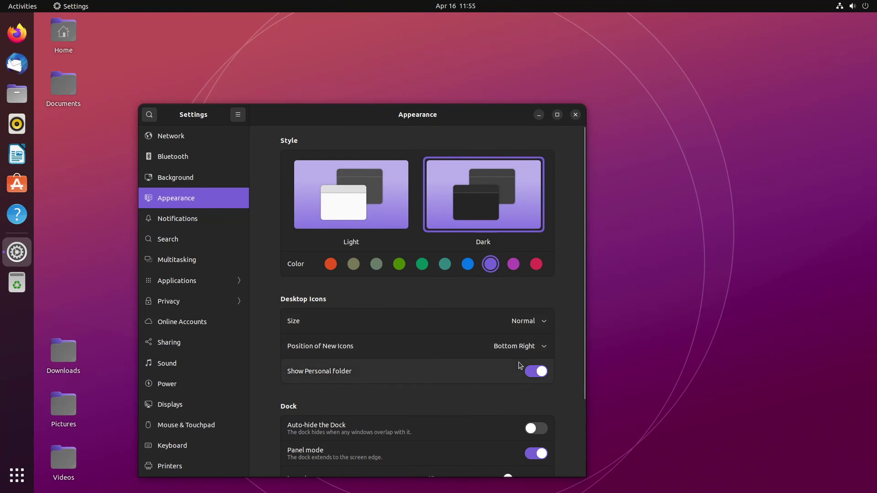
pyautogui.scroll(-4, 576, 376)
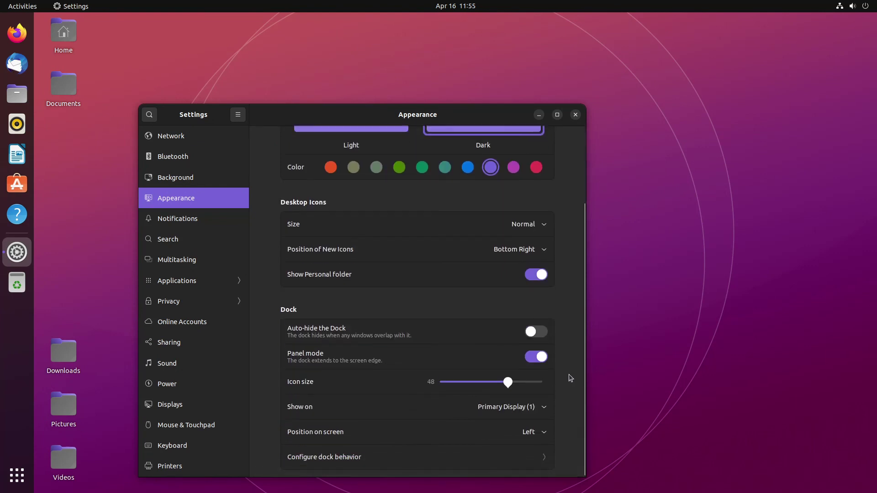
pyautogui.click(577, 116)
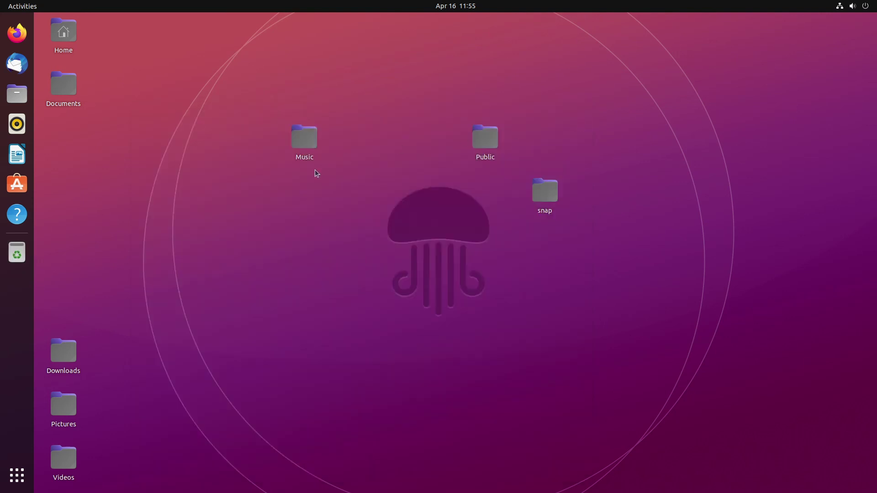
pyautogui.click(484, 143)
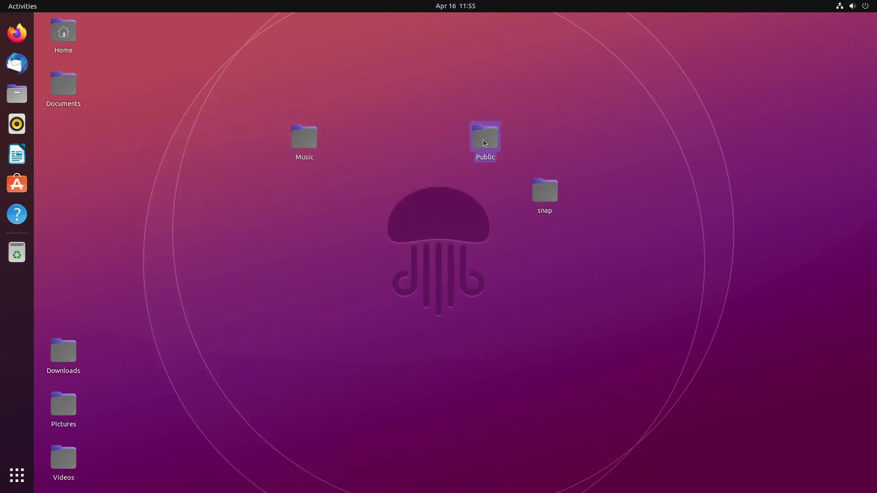
pyautogui.click(310, 143)
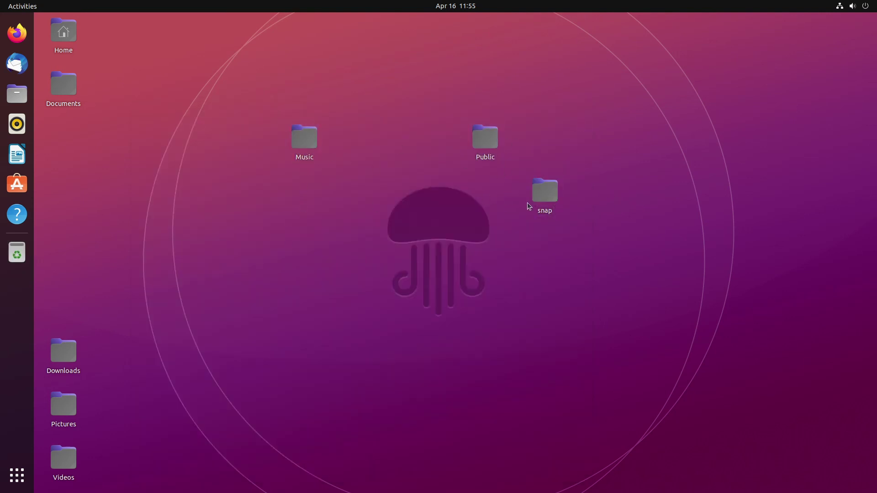
pyautogui.click(547, 187)
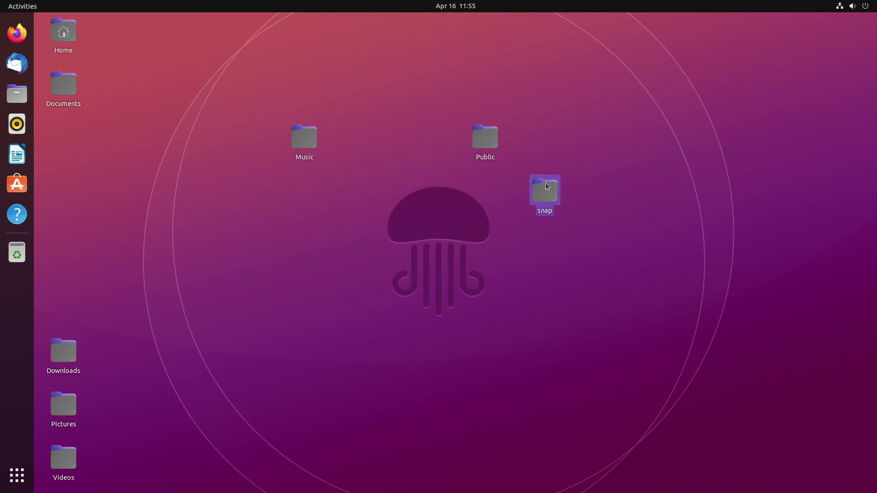
pyautogui.click(299, 245)
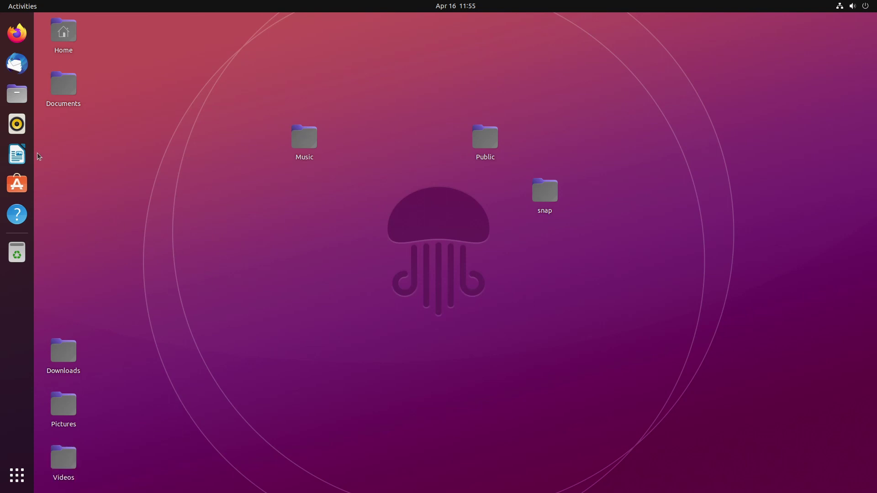
# Open a terminal in the Desktop folder, run neofetch, and widen the window.
pyautogui.rightClick(177, 245)
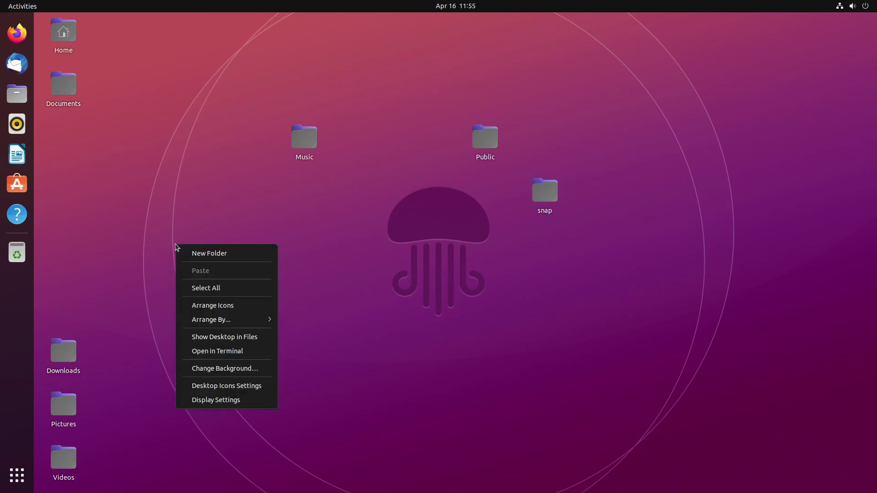
pyautogui.click(238, 352)
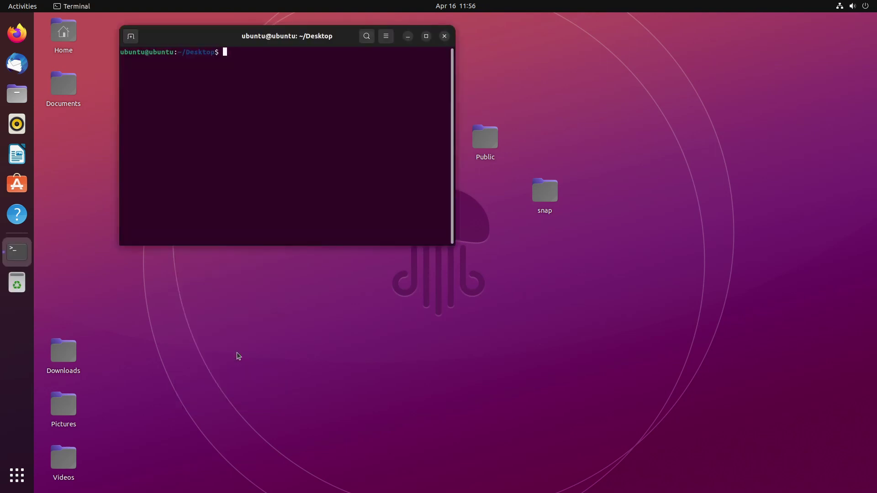
pyautogui.write('neofetch')
pyautogui.press('Return')
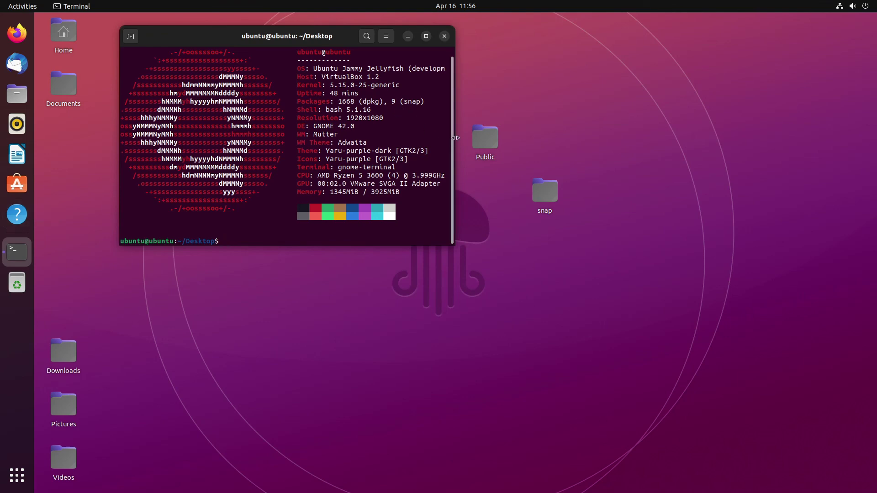
pyautogui.moveTo(456, 146); pyautogui.dragTo(565, 147)
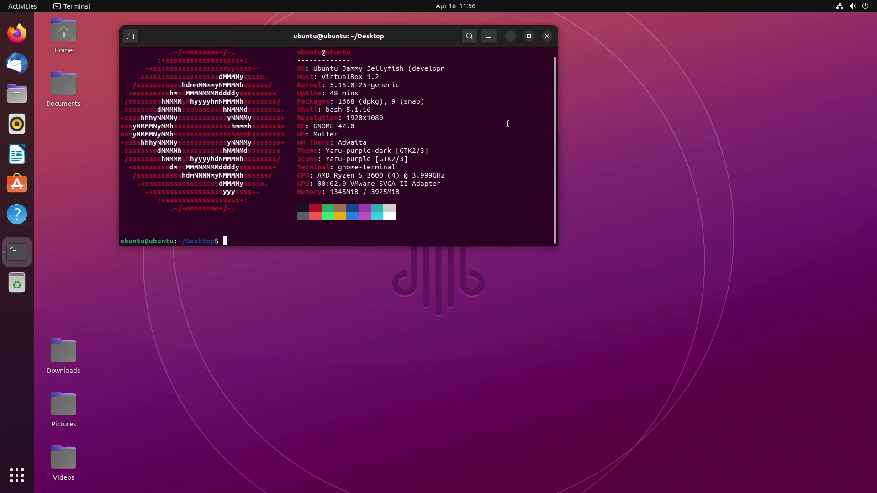